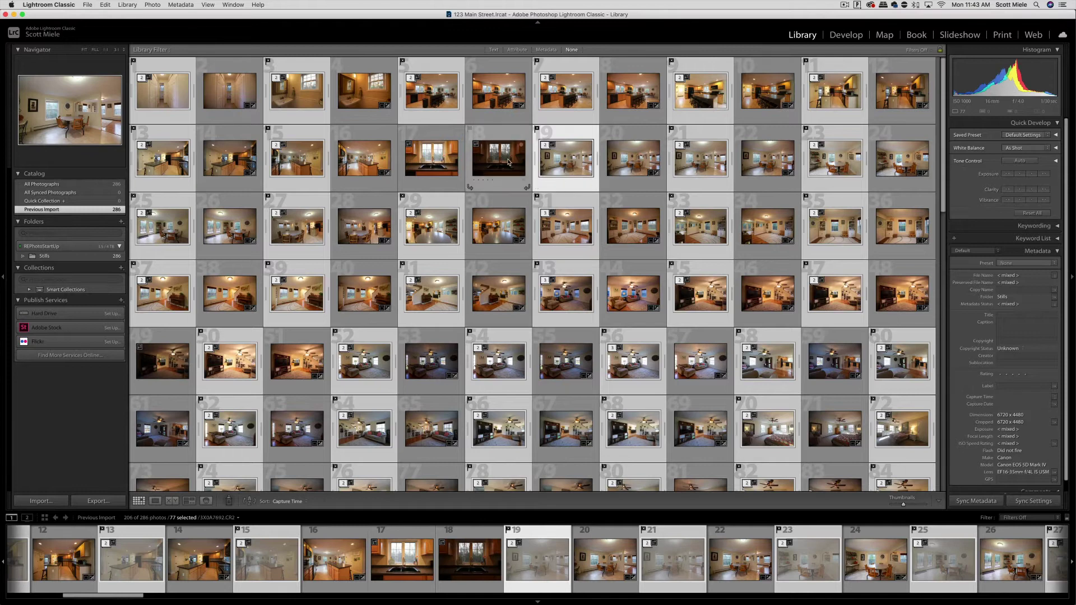
Switch to the Develop module to edit the photo full size.
scroll(509, 258, "down", 10)
scroll(510, 258, "down", 3)
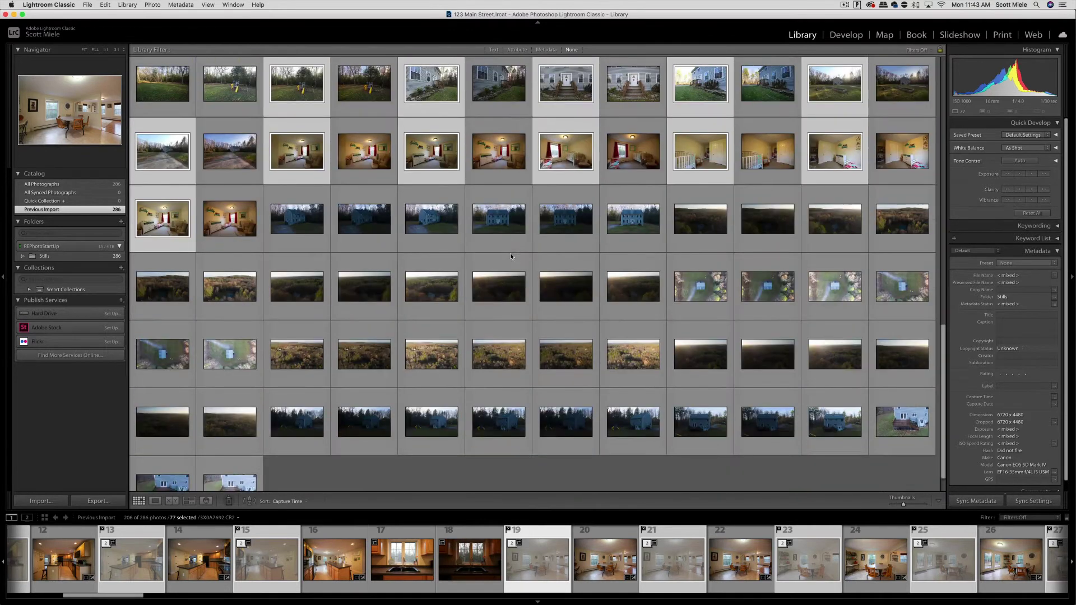
scroll(511, 257, "up", 15)
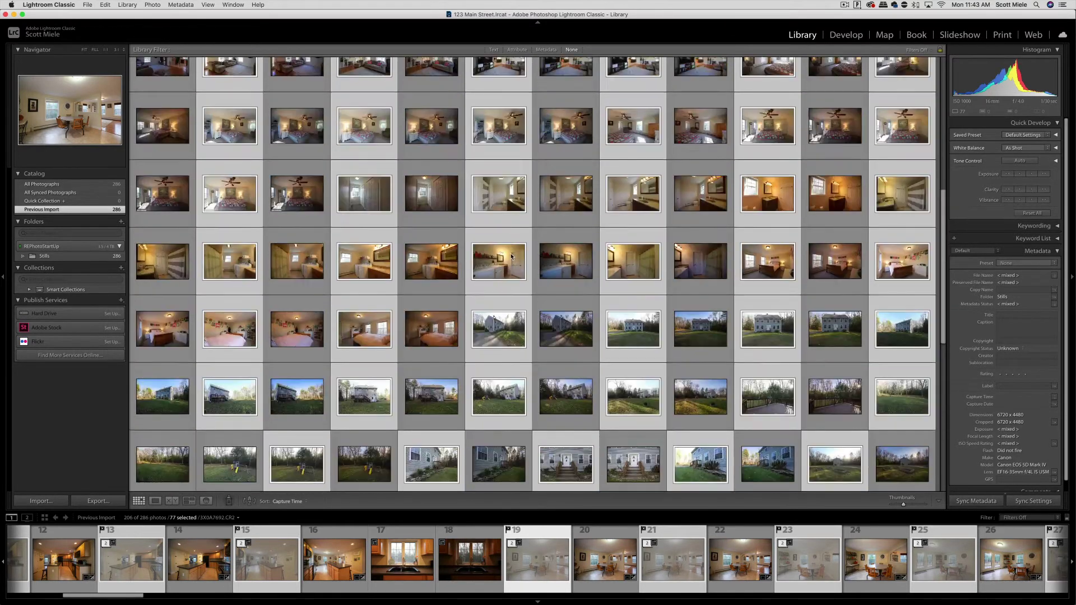
scroll(512, 256, "up", 3)
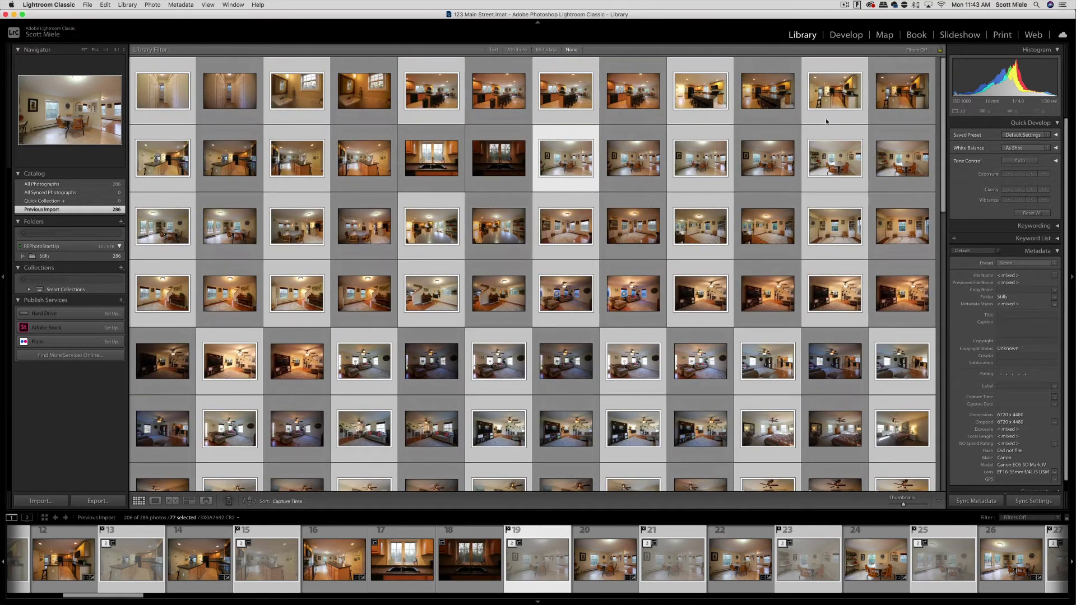
left_click(846, 37)
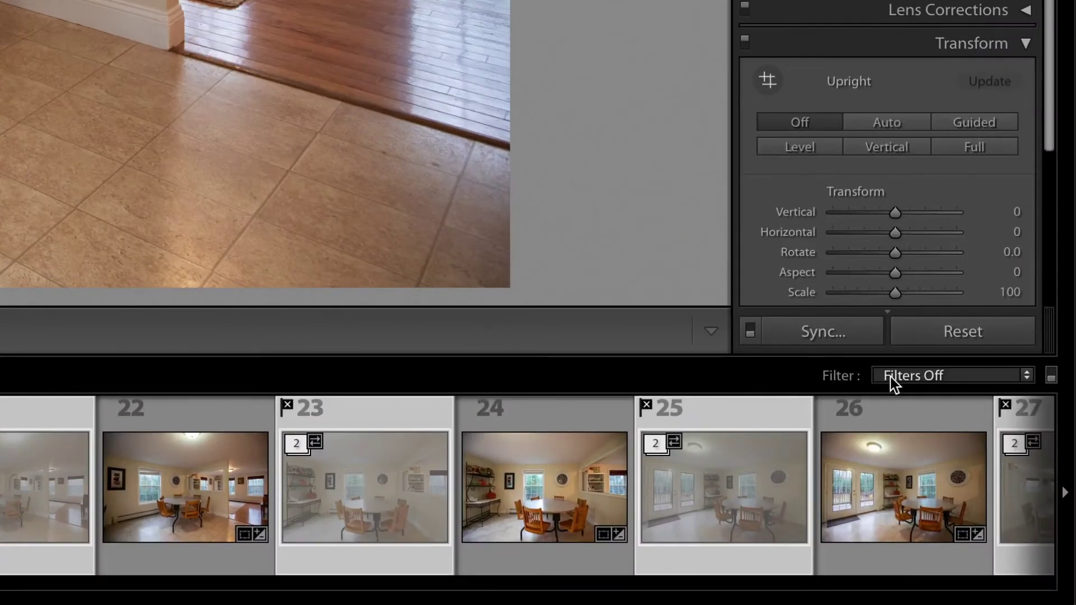
Filter the filmstrip to Flagged, clear the filter, then show only unflagged photos.
left_click(890, 378)
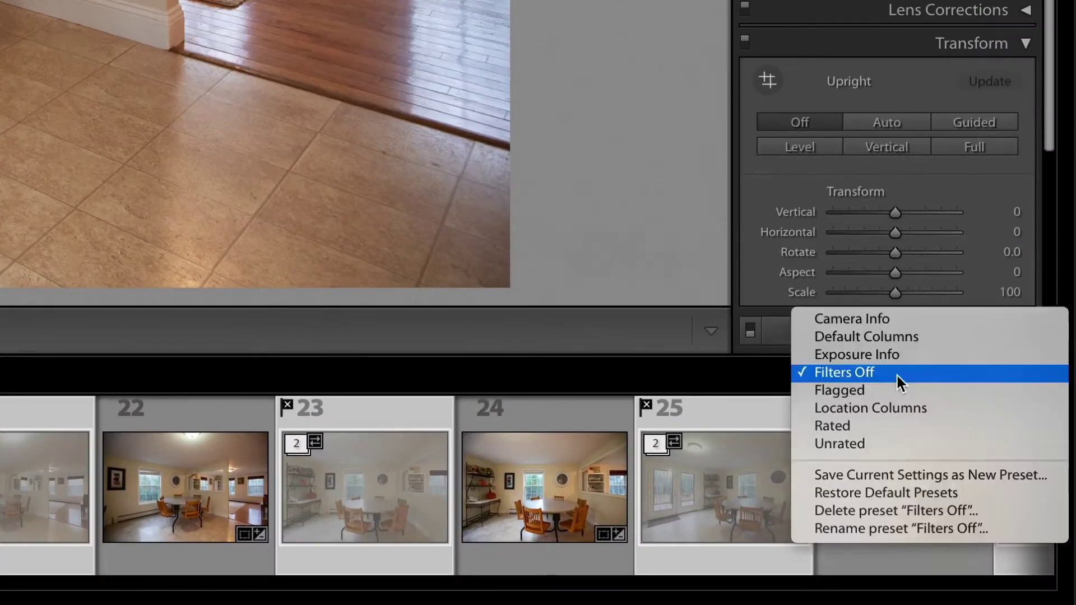
left_click(897, 391)
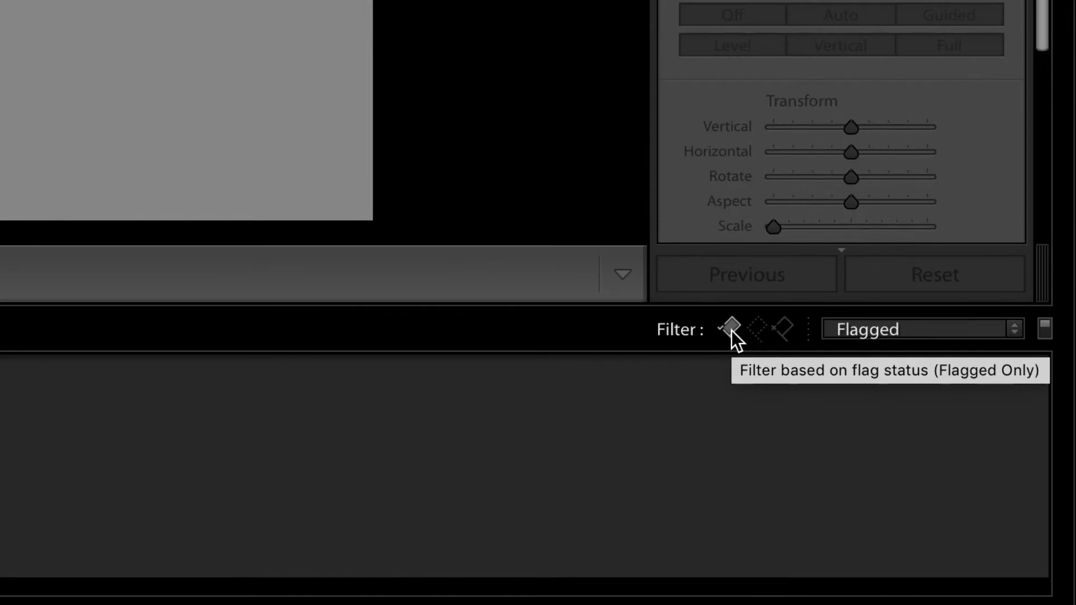
left_click(732, 331)
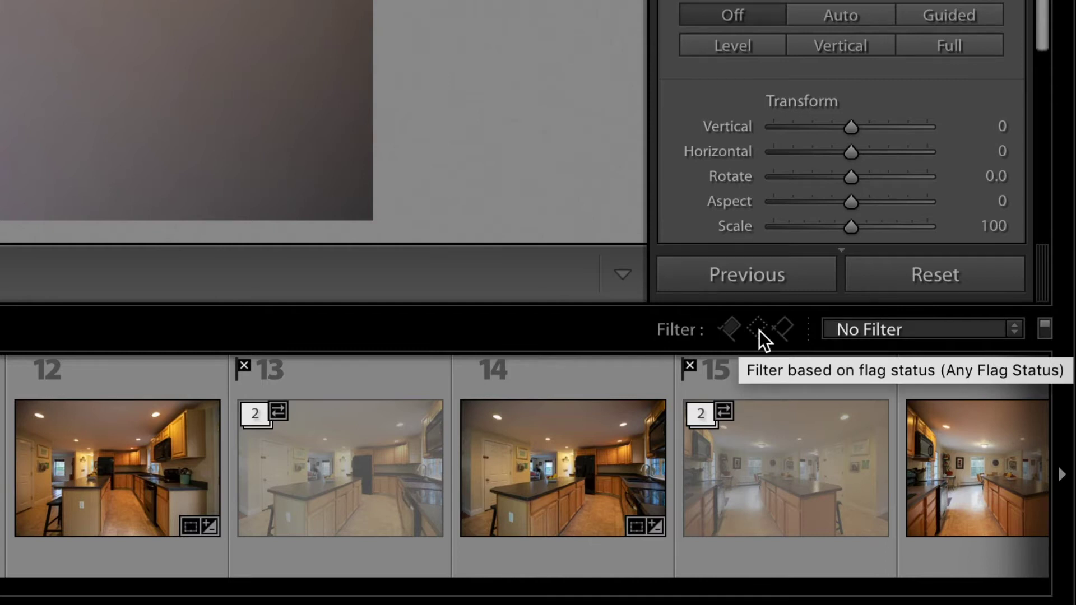
left_click(759, 331)
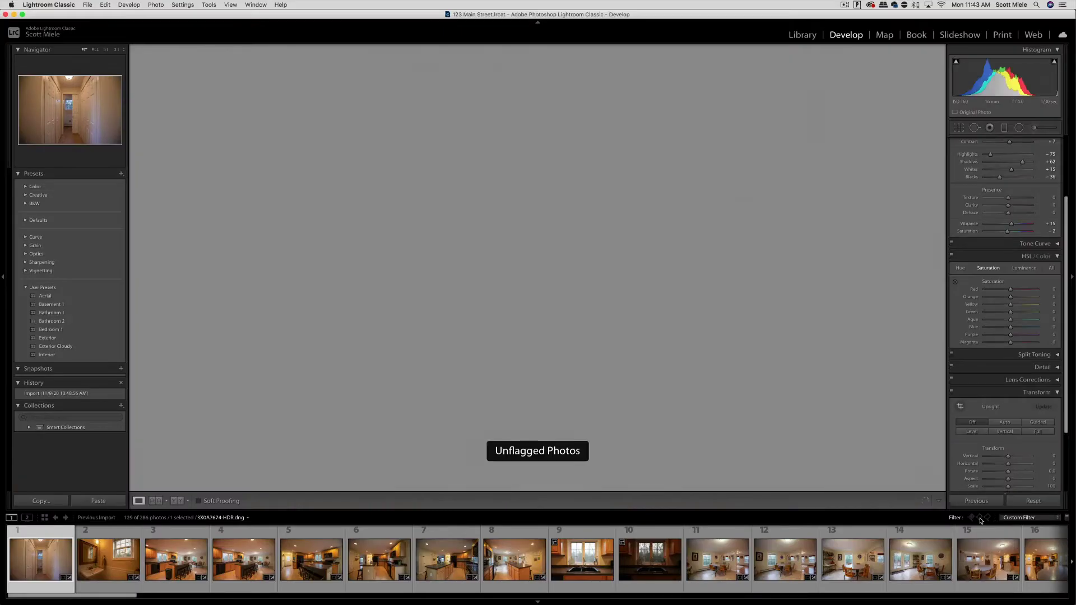
scroll(506, 561, "down", 3)
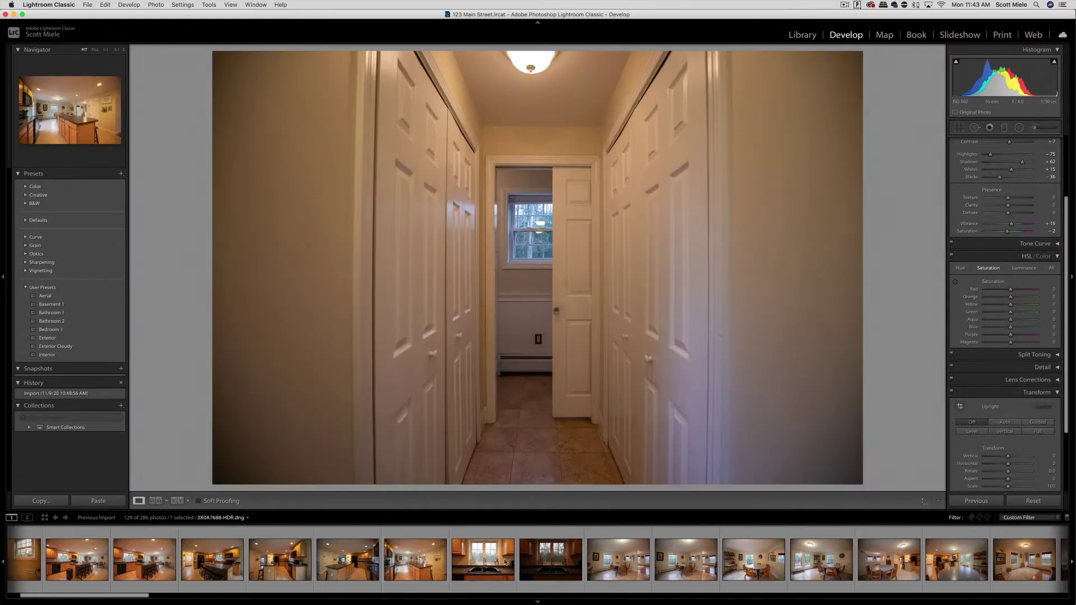
scroll(506, 562, "down", 10)
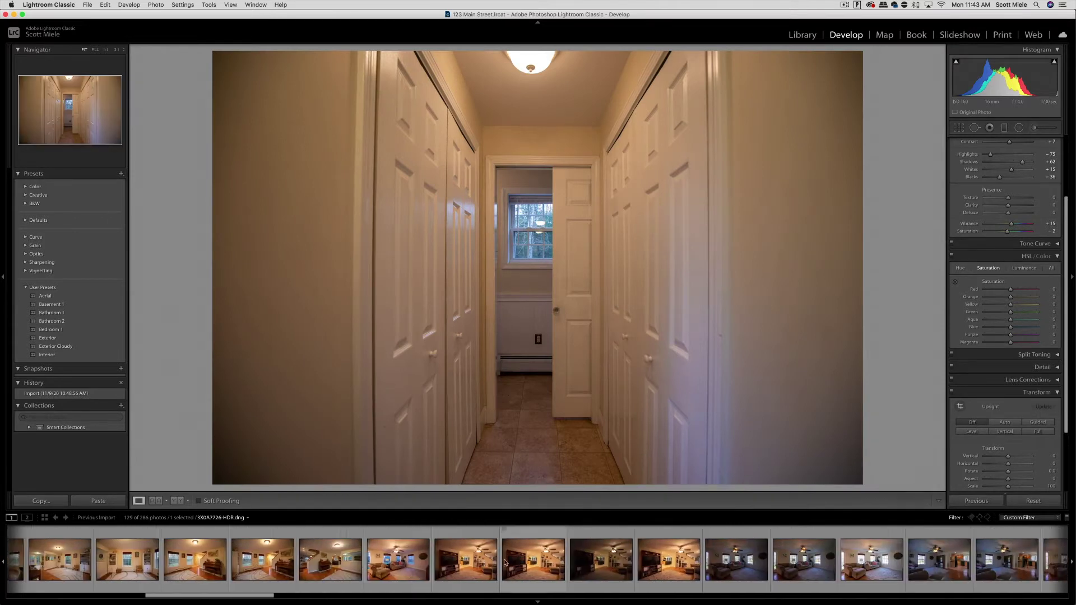
scroll(505, 562, "up", 8)
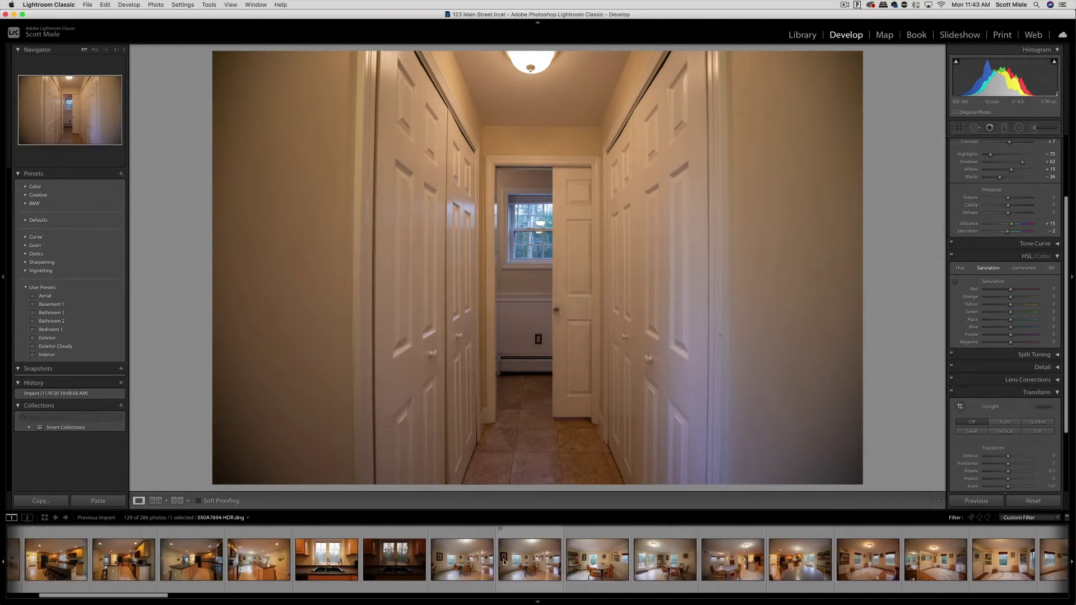
scroll(504, 563, "up", 10)
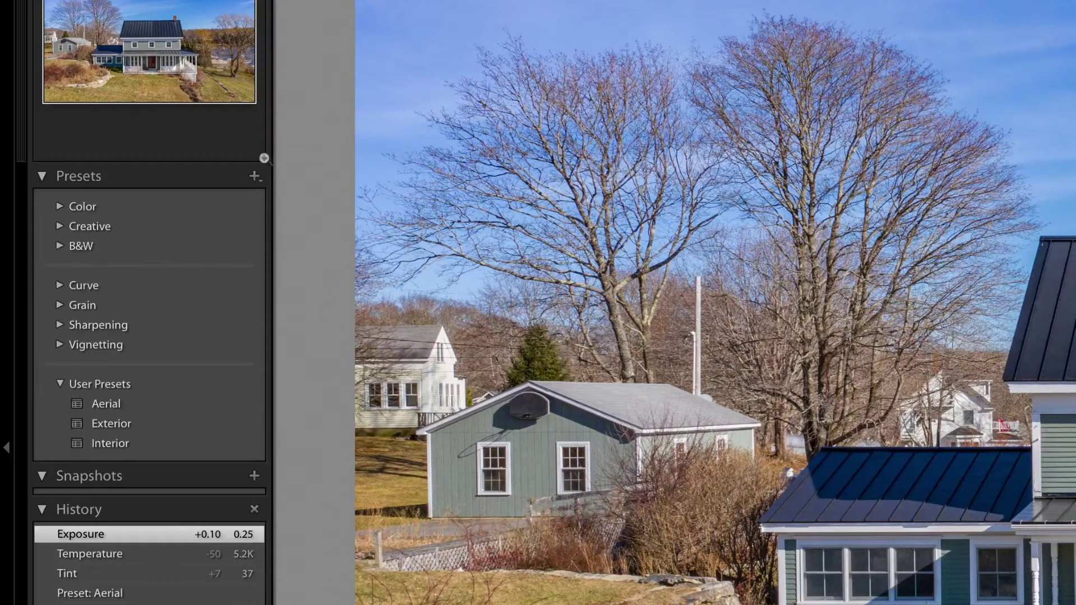
Create a develop preset named 'Preset Test' from the aerial photo's current settings.
left_click(254, 177)
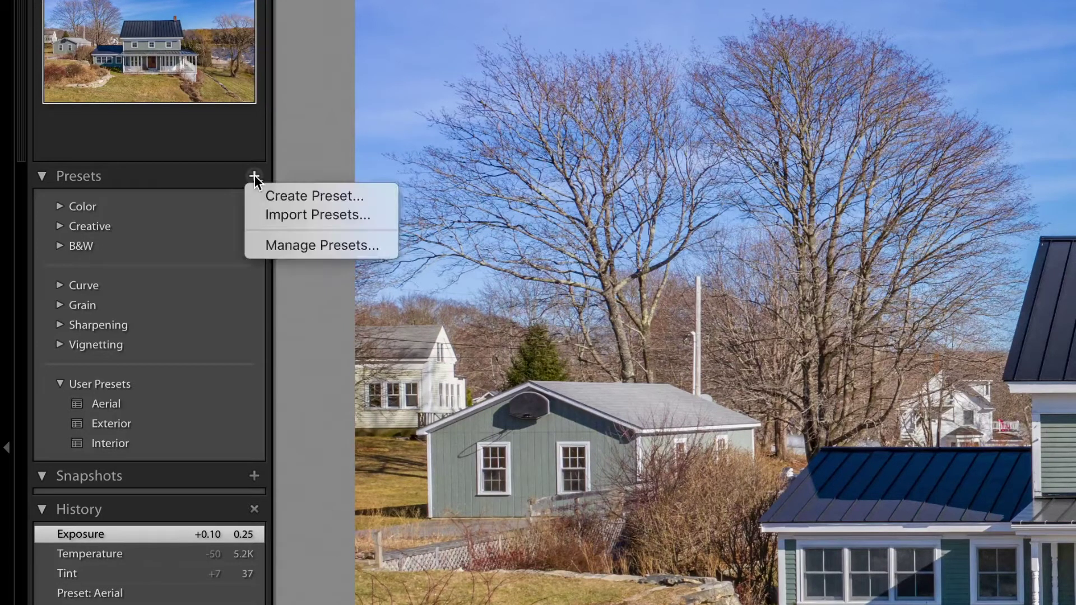
left_click(275, 196)
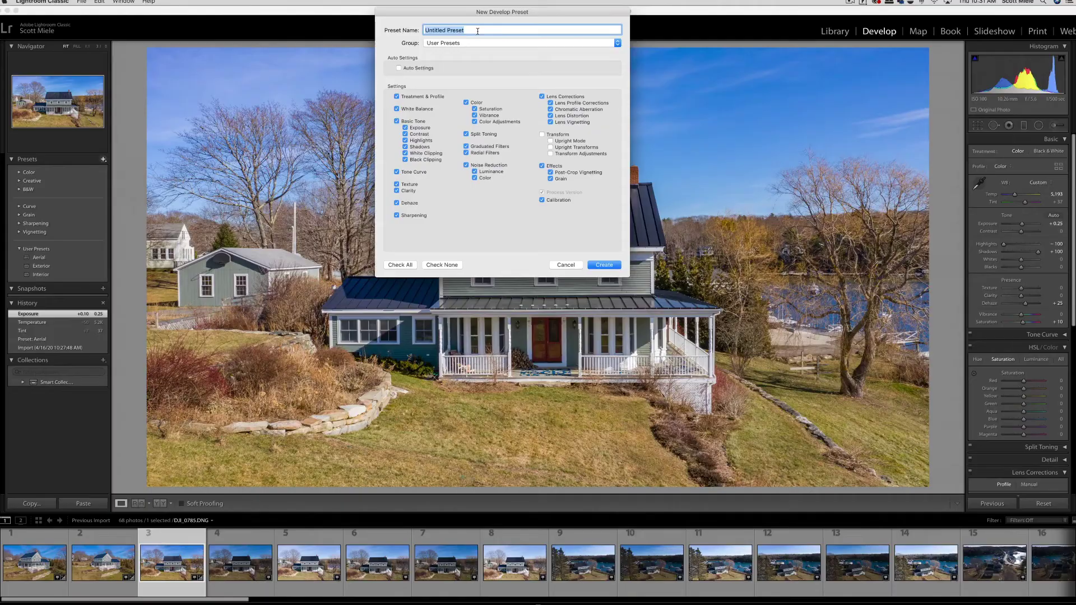
type("Preset Test")
left_click(606, 263)
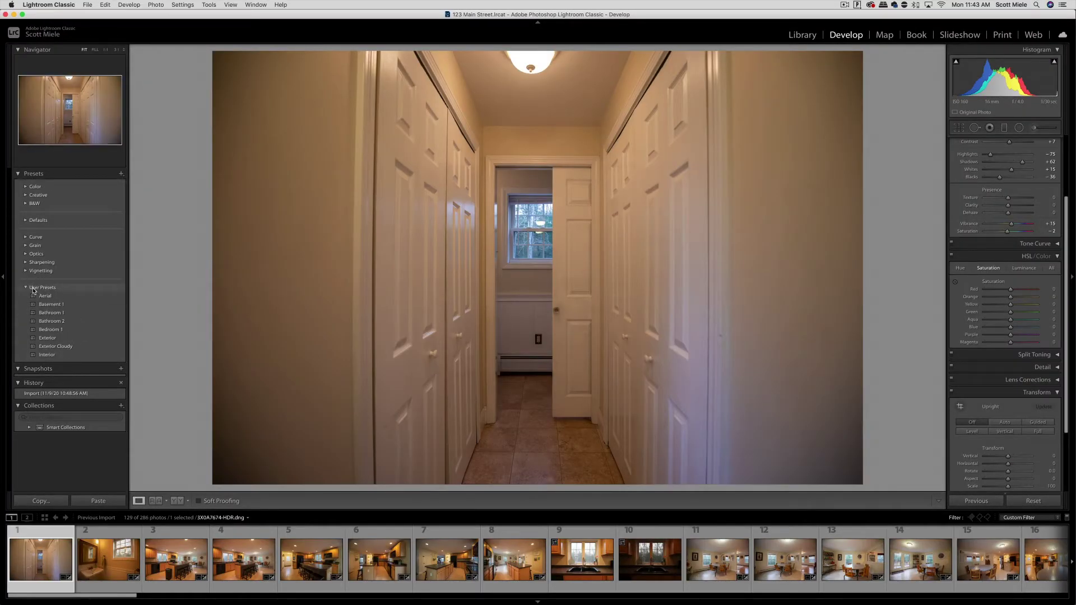
Preview the Interior preset on the hallway photo and adjust its white balance to about 3,516.
left_click(51, 355)
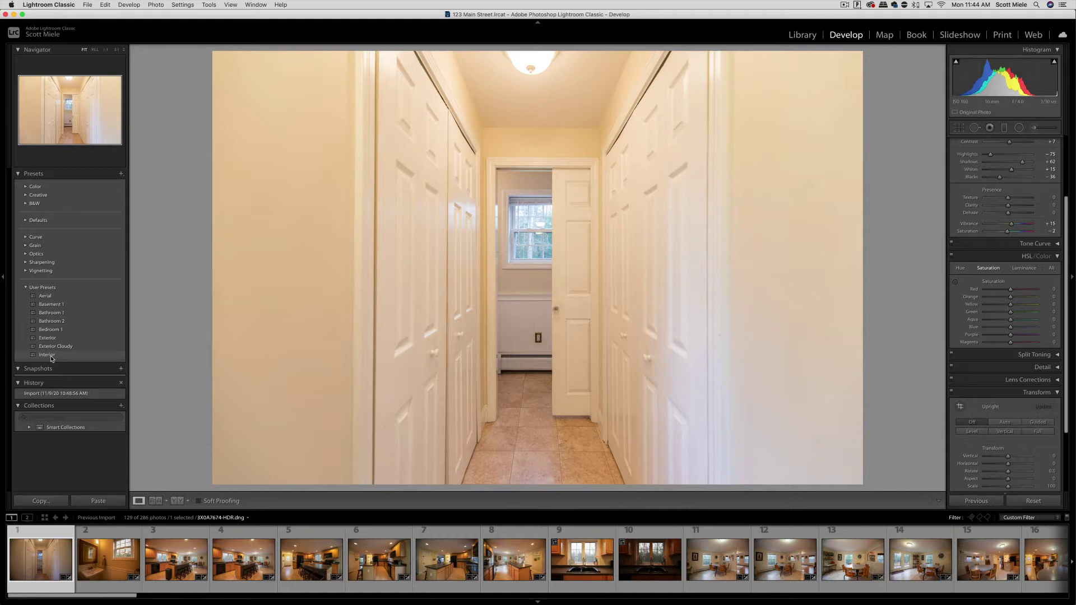
scroll(1004, 179, "up", 3)
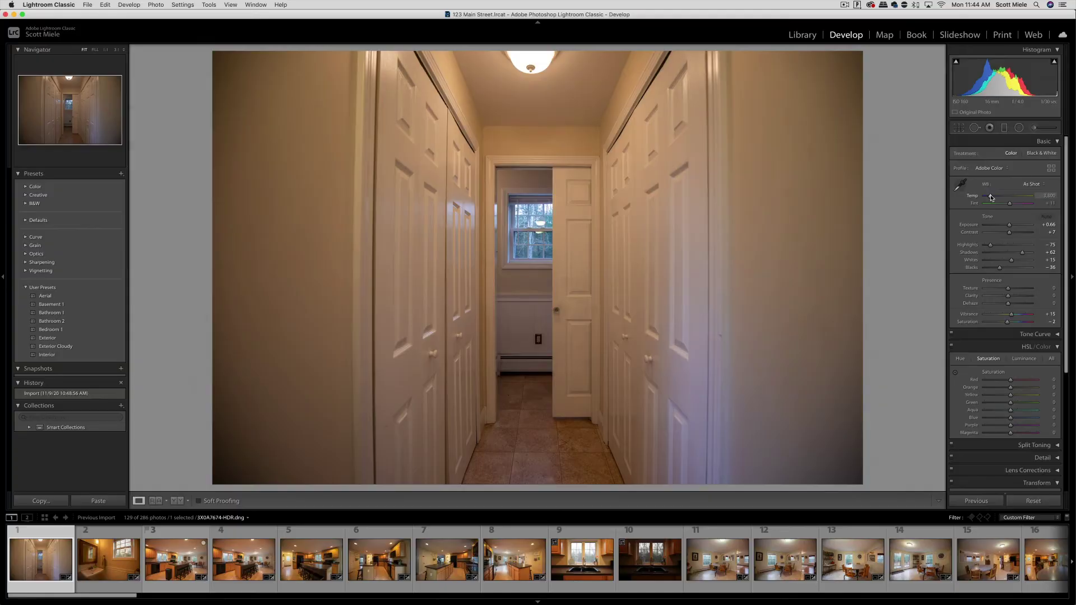
left_click_drag(926, 313, 923, 313)
left_click_drag(989, 197, 1014, 226)
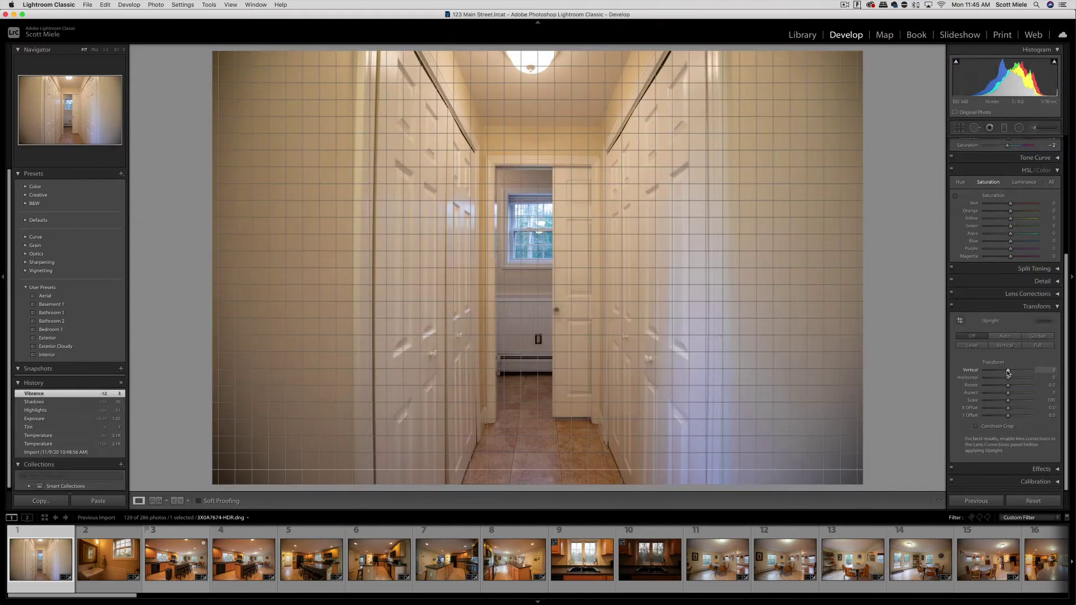
left_click_drag(1008, 373, 1005, 371)
double_click(1007, 372)
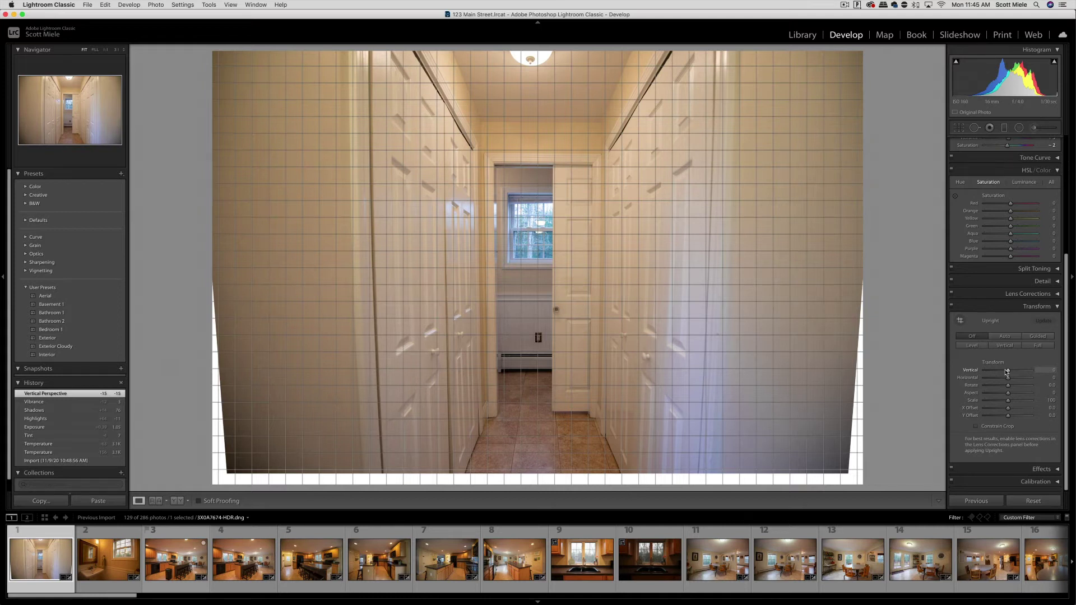
double_click(1007, 371)
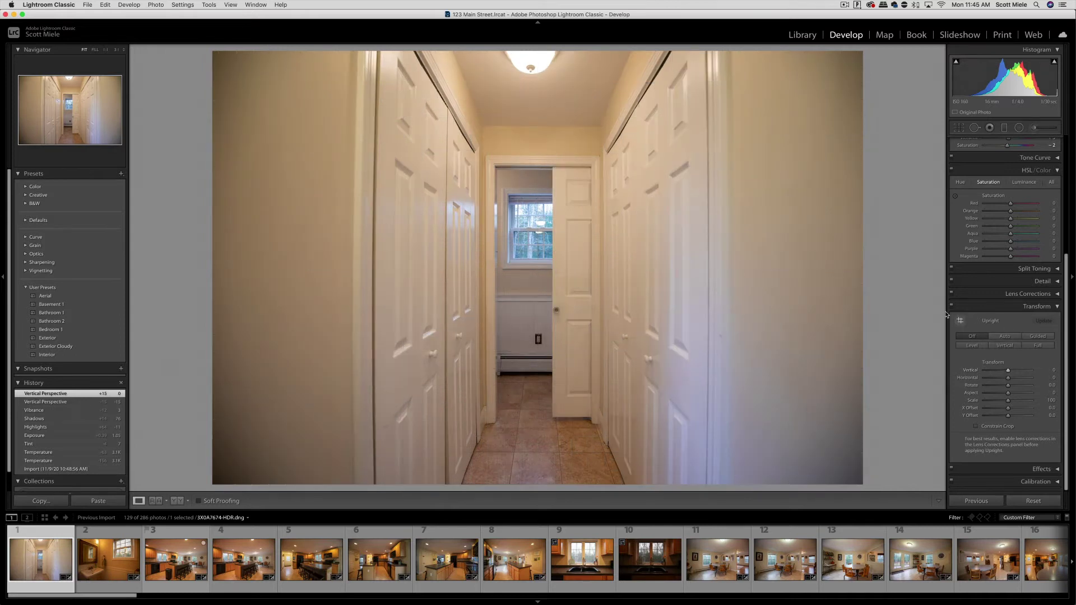
Apply the Interior preset to the hallway and set Upright to Auto after comparing with Off.
left_click(47, 355)
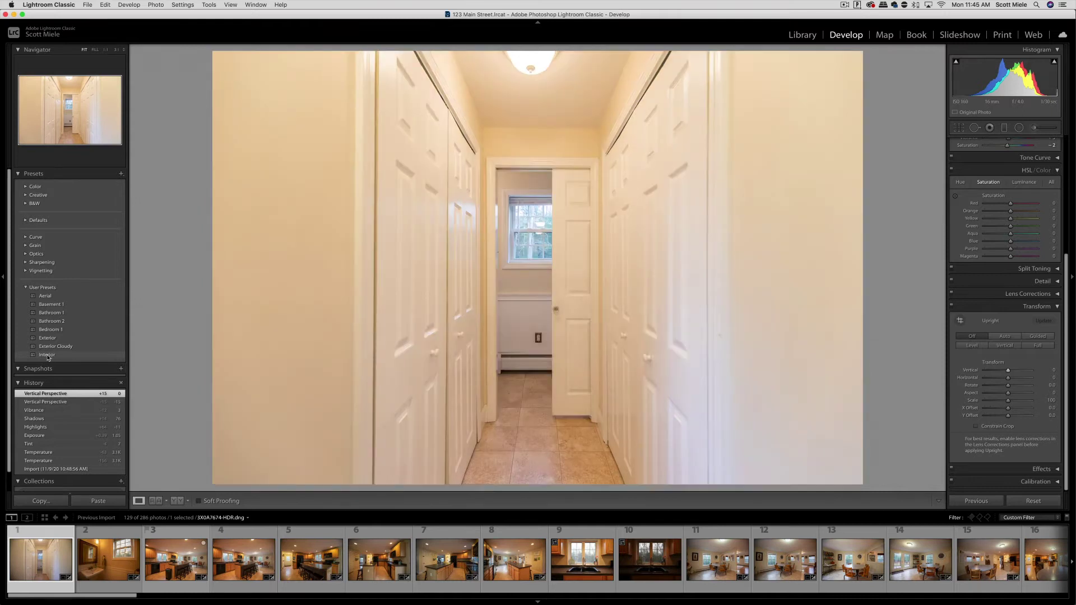
left_click(48, 357)
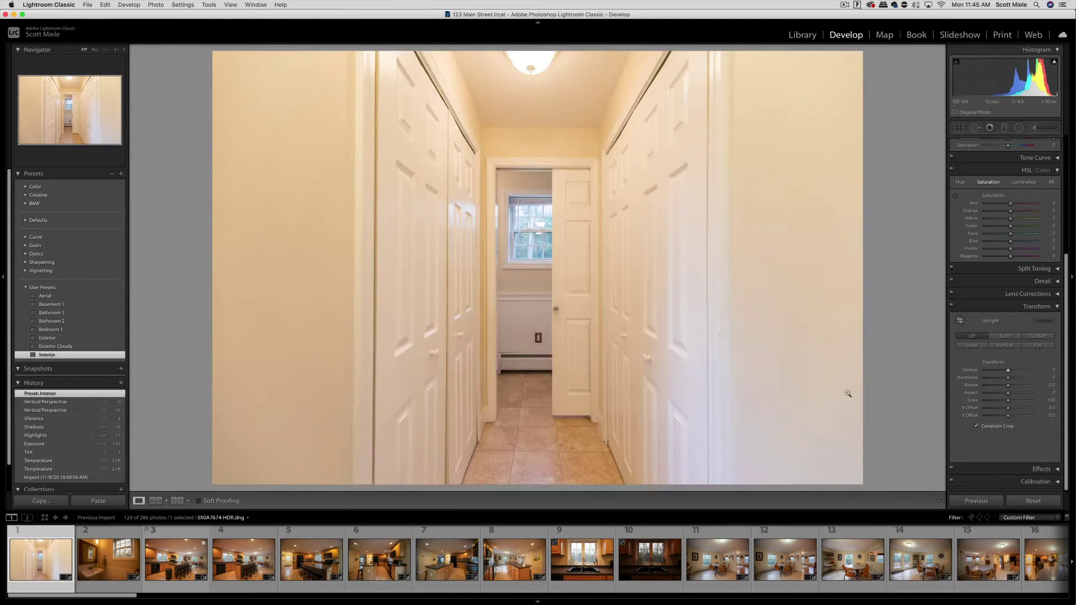
left_click(1010, 338)
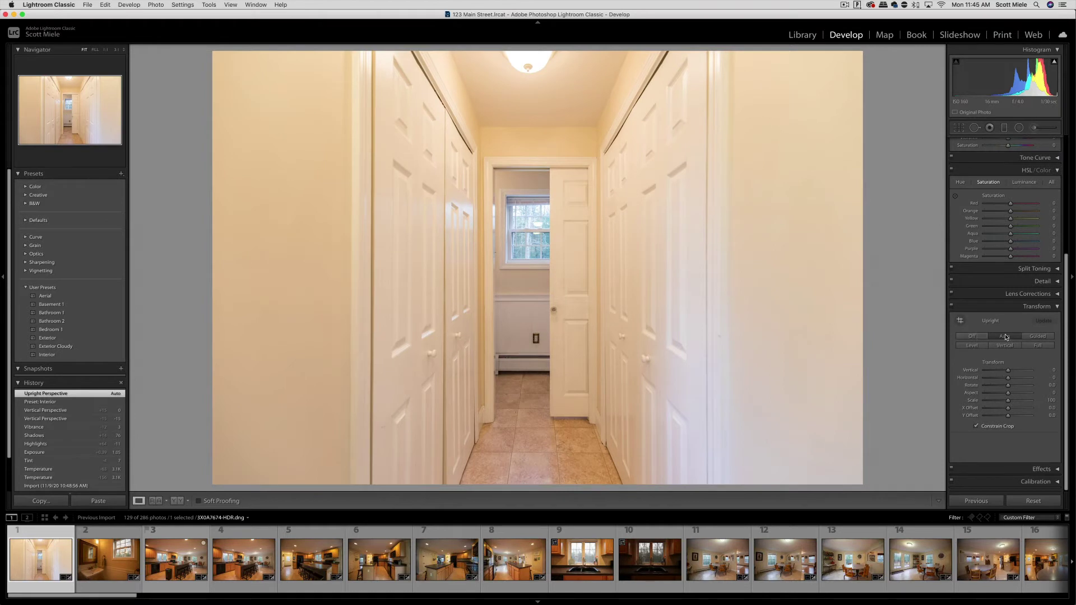
left_click(977, 337)
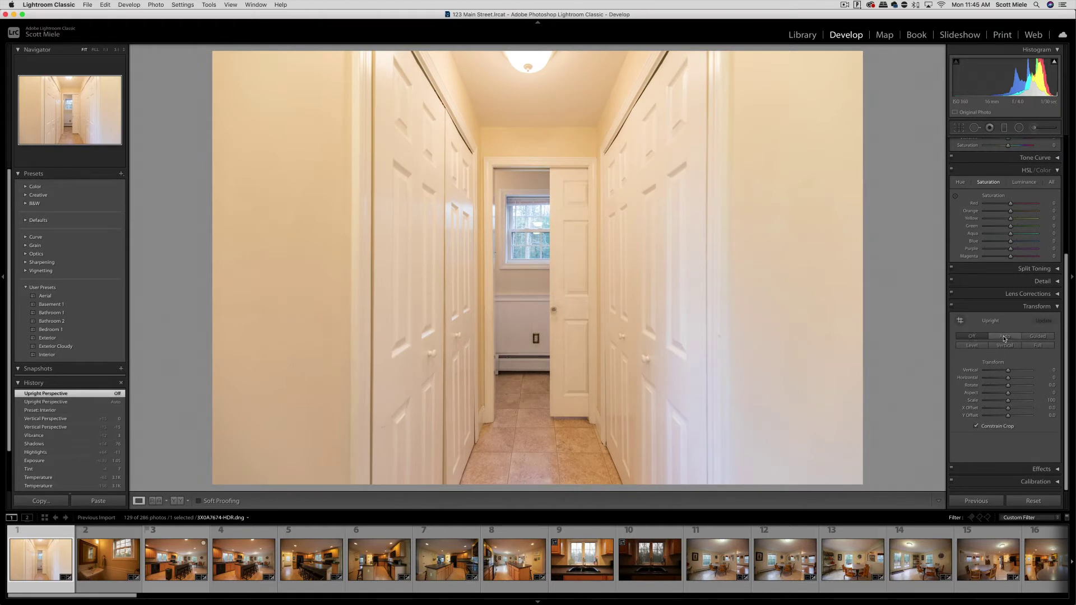
left_click(1004, 337)
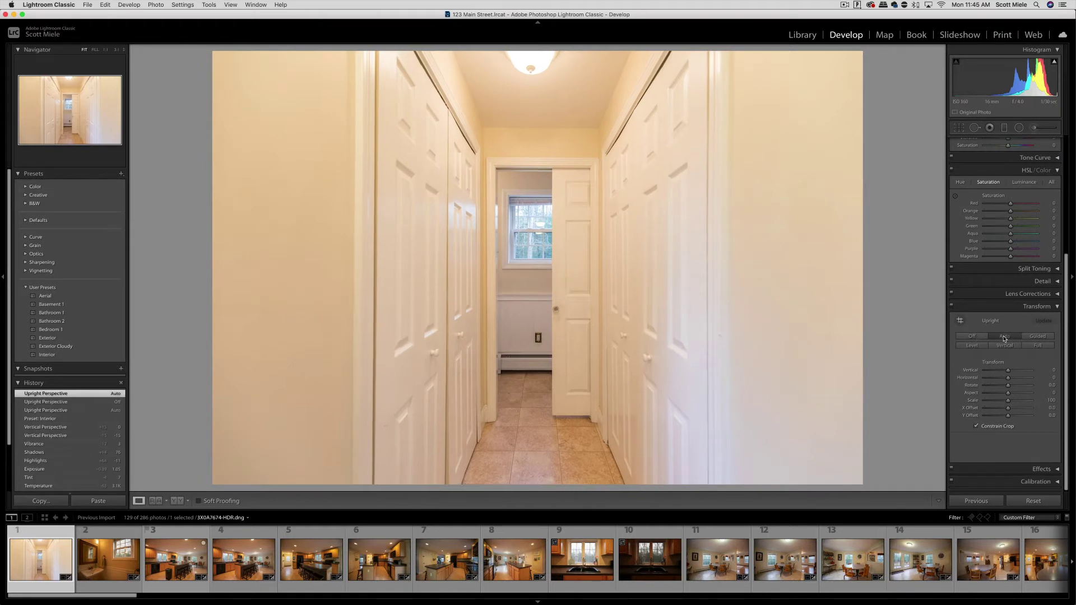
Lower the hallway photo's Temp to 3,231, then step it down to 2,931.
scroll(1005, 339, "up", 6)
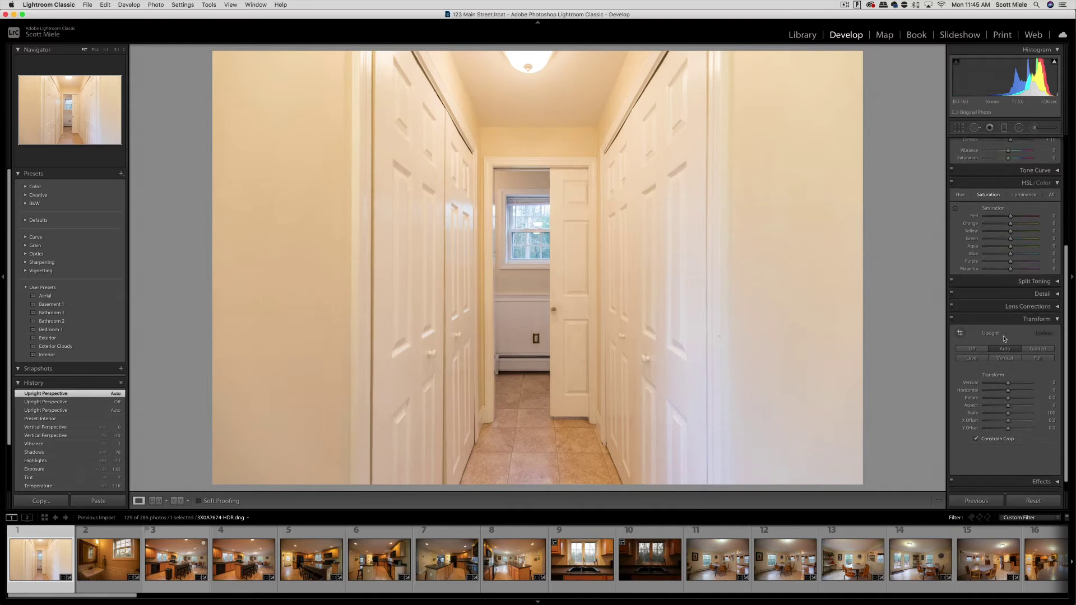
scroll(1005, 338, "up", 1)
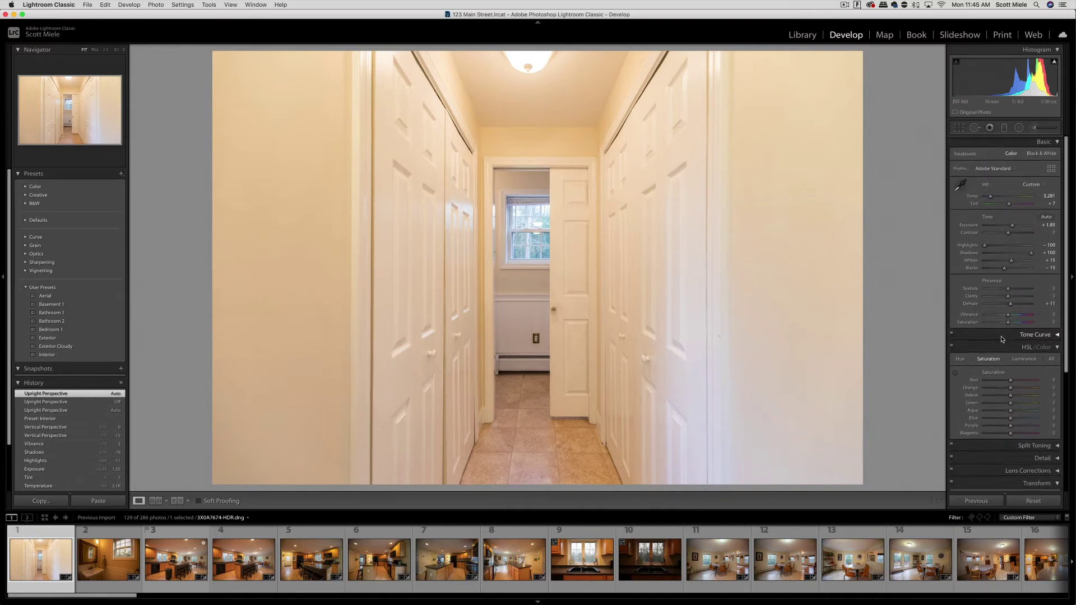
left_click(1049, 196)
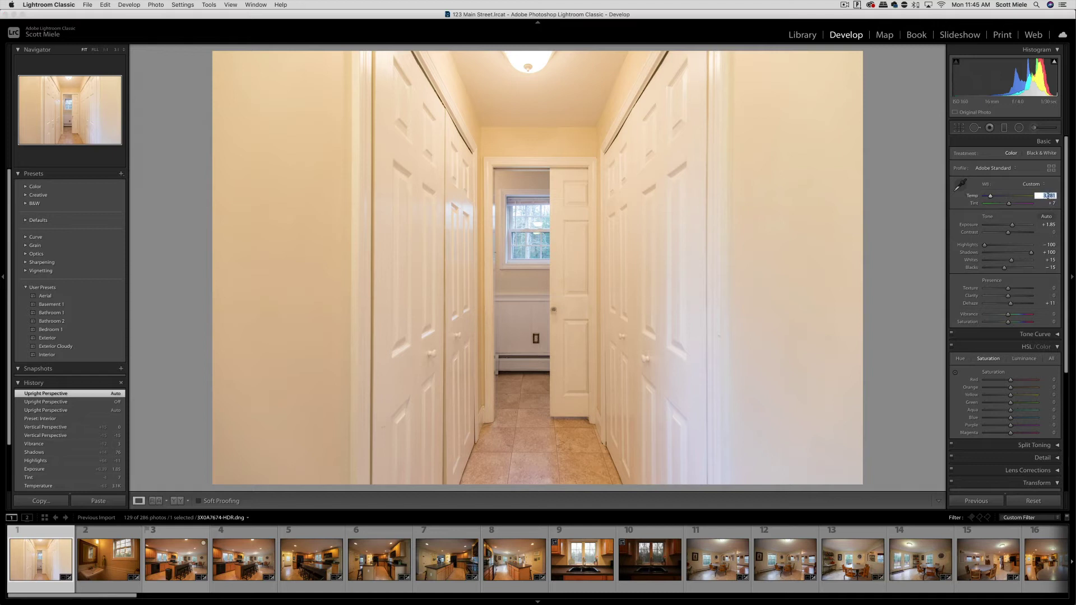
type("3231")
key("Return")
key("Down")
key("Down")
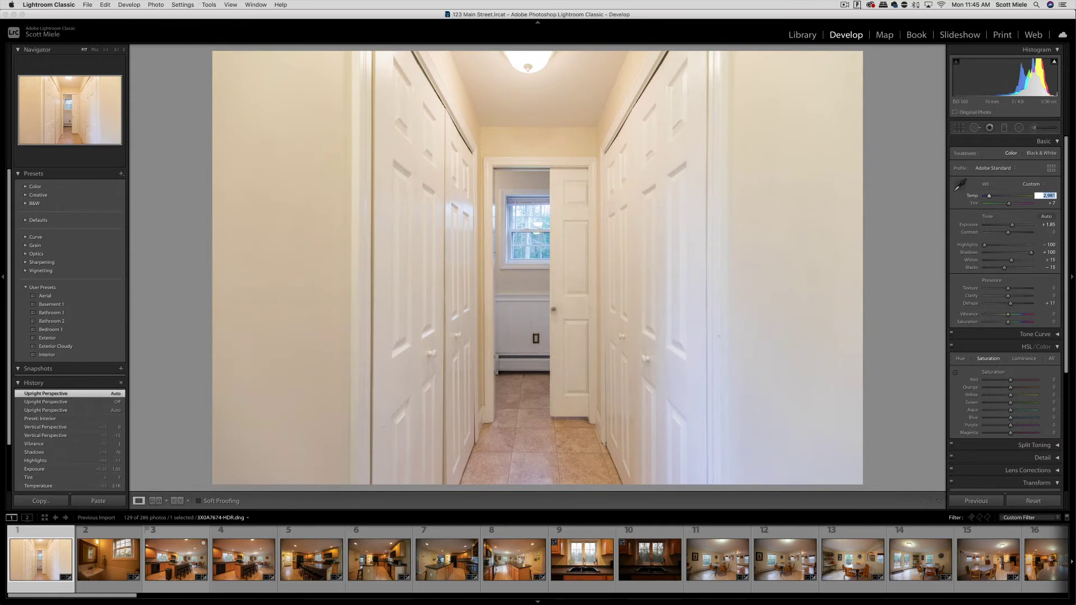
key("Down")
key("Tab")
key("Tab")
key("Down")
key("Down")
key("Down")
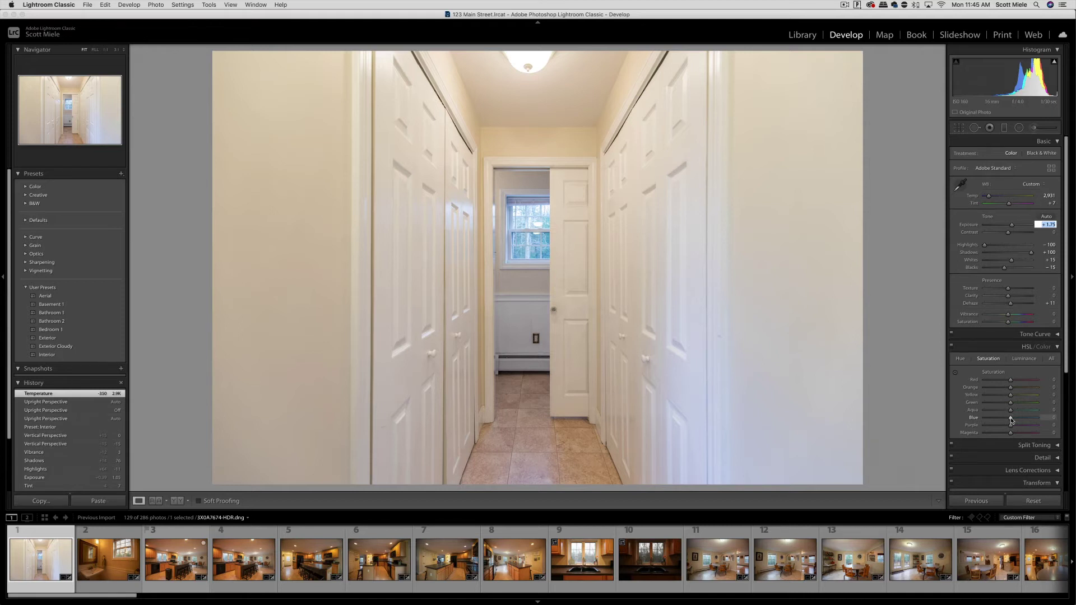
Cut Blue saturation to -43 and settle Exposure at +1.75 on the hallway photo.
mouse_move(1011, 420)
left_mouse_down()
mouse_move(1028, 421)
mouse_move(1001, 420)
left_mouse_up()
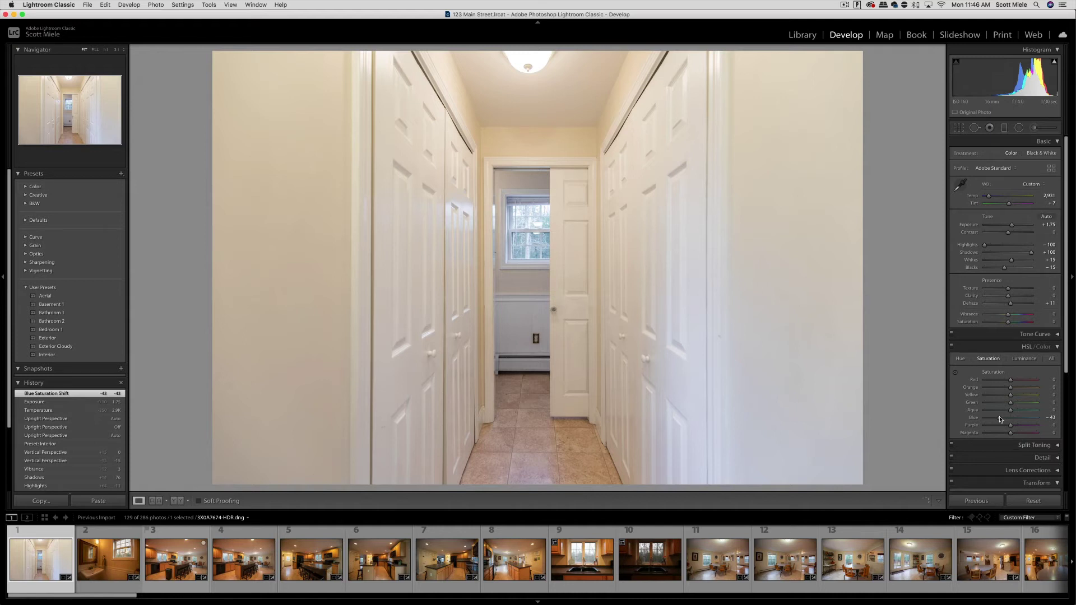
left_click(1044, 224)
key("Down")
key("Up")
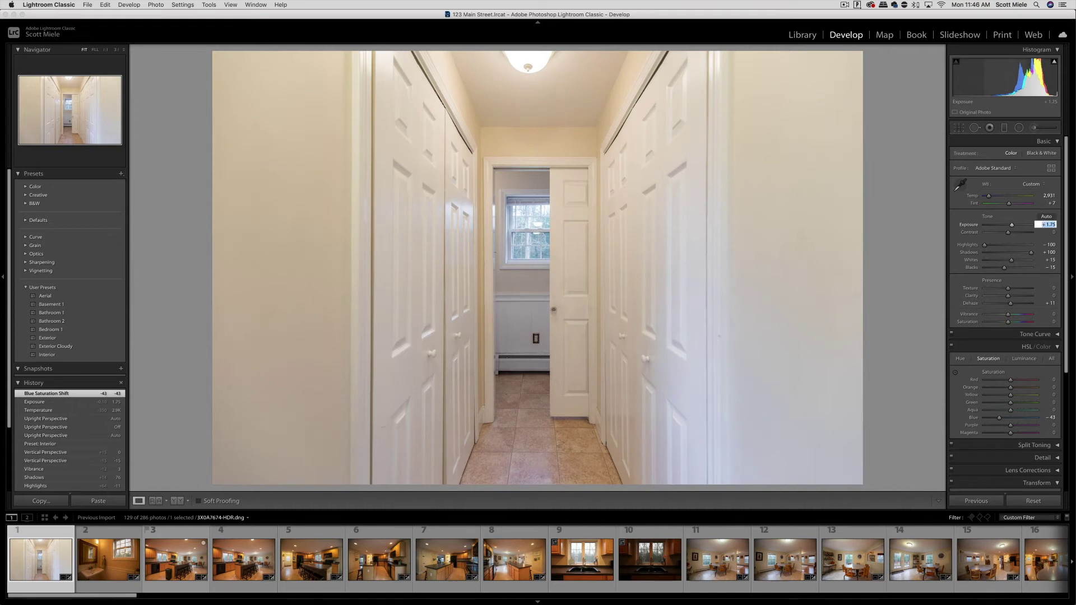
key("Down")
key("Up")
Set the hallway photo's Temp to 2,881.
key("shift+Tab")
key("shift+Tab")
key("Down")
key("Down")
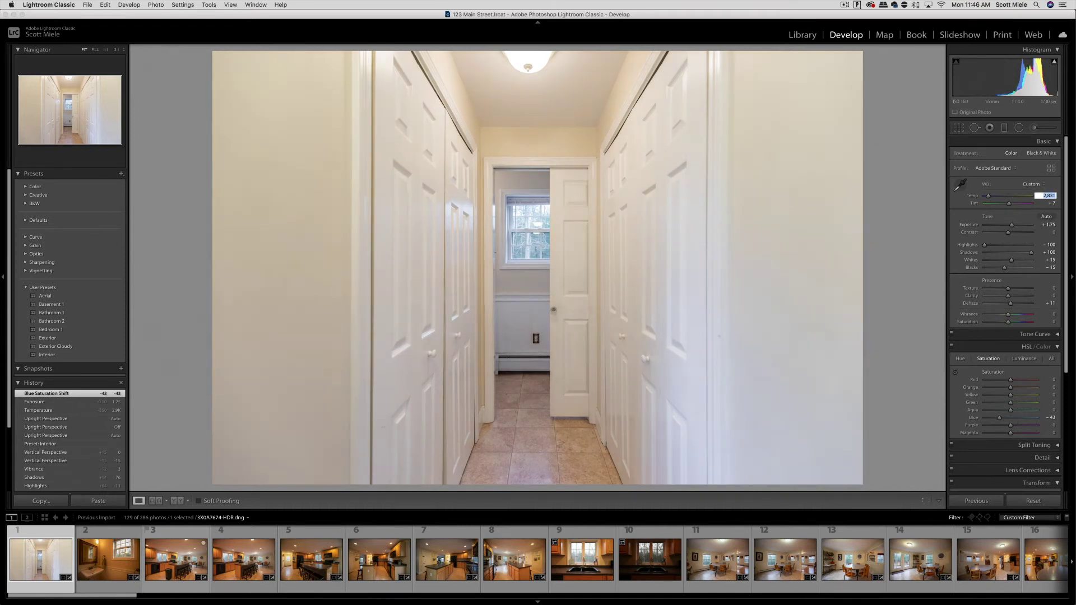
key("Up")
key("super+shift+c")
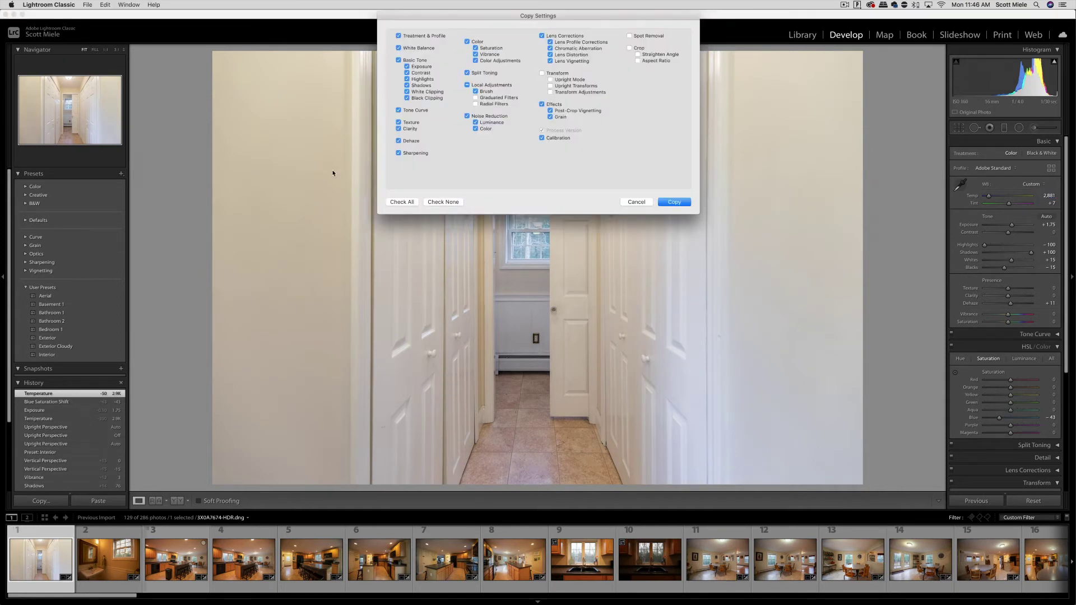
Untick Local Adjustments in Copy Settings, with Transform, Spot Removal and Crop excluded.
left_click(467, 85)
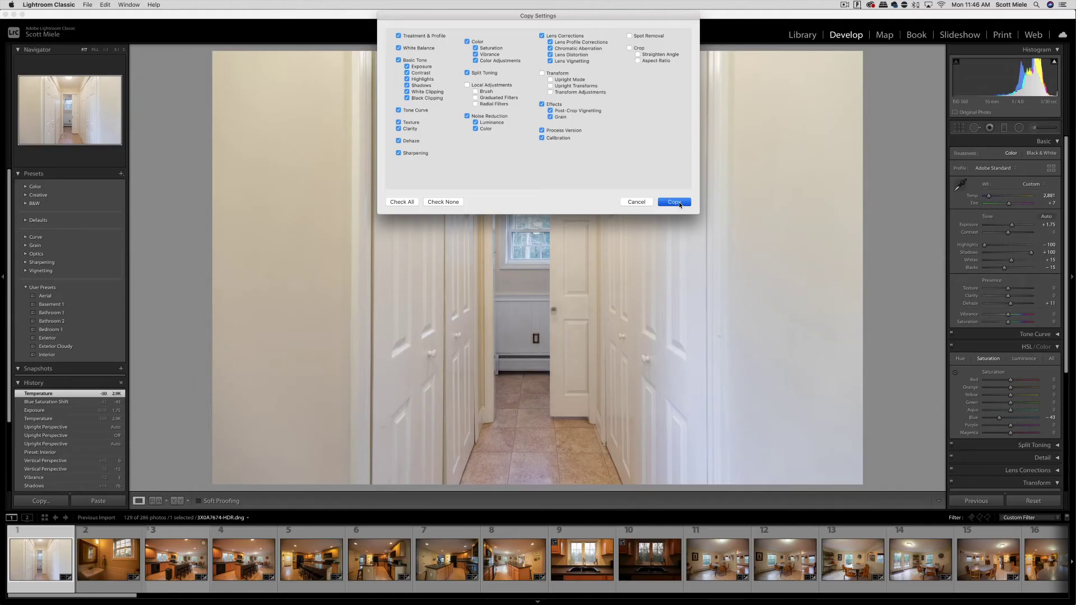
Copy the hallway settings and paste them onto the bathroom photo.
left_click(807, 396)
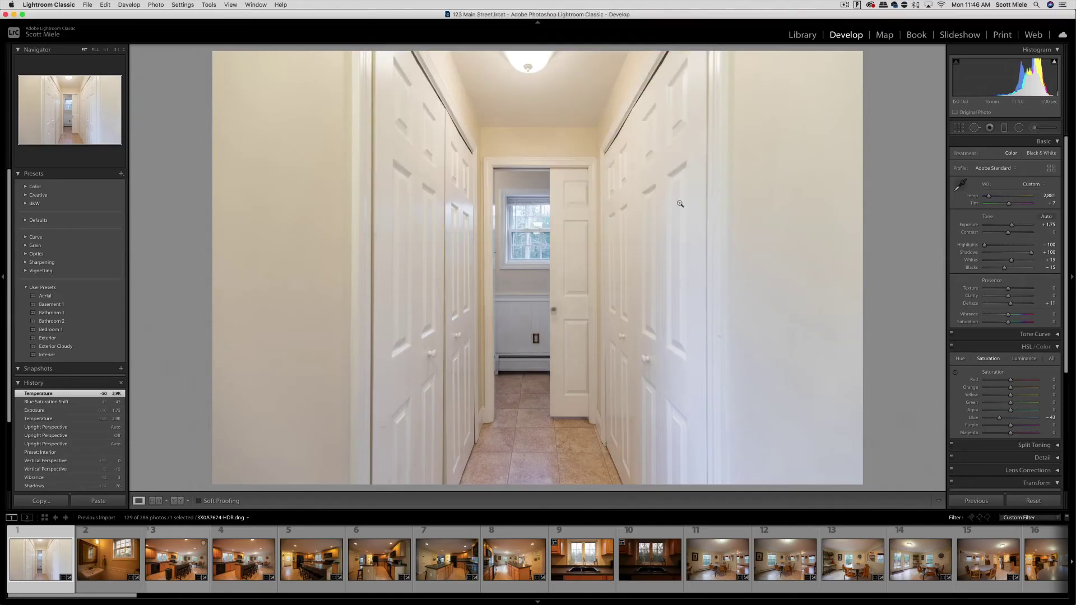
left_click(104, 559)
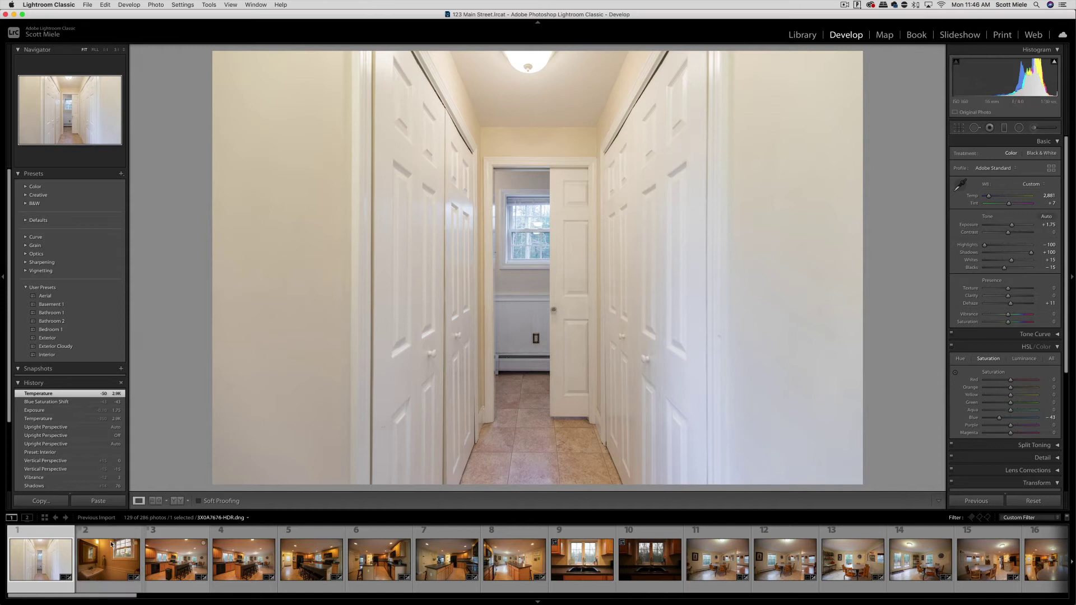
key("super+shift+v")
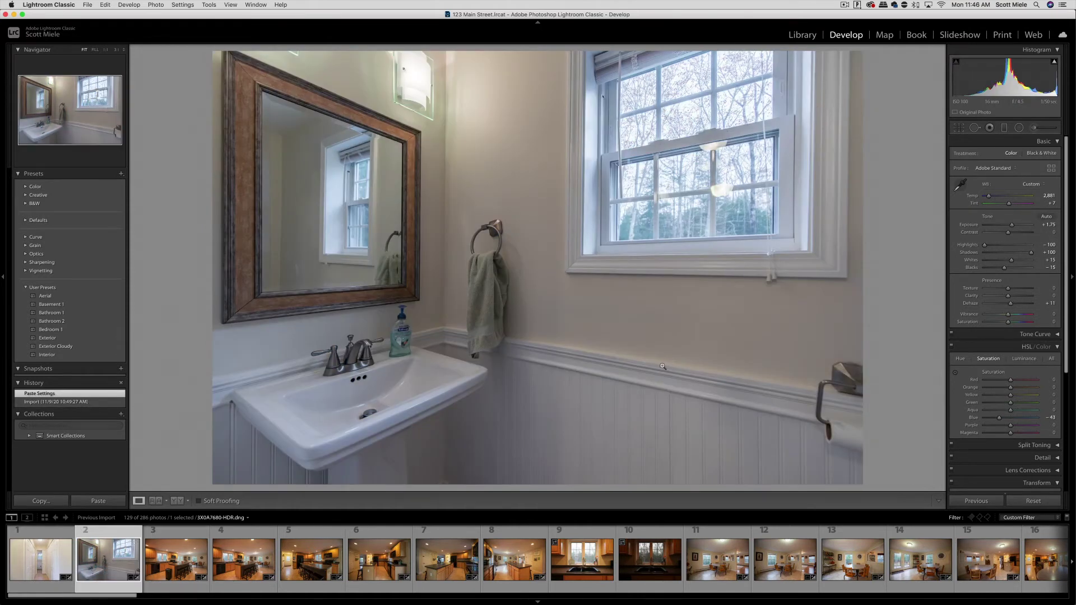
Warm the bathroom Temp to 3,081, raise Exposure to +2.45 and set Tint to +5.
left_click(1046, 196)
key("Up")
key("Up")
key("Up")
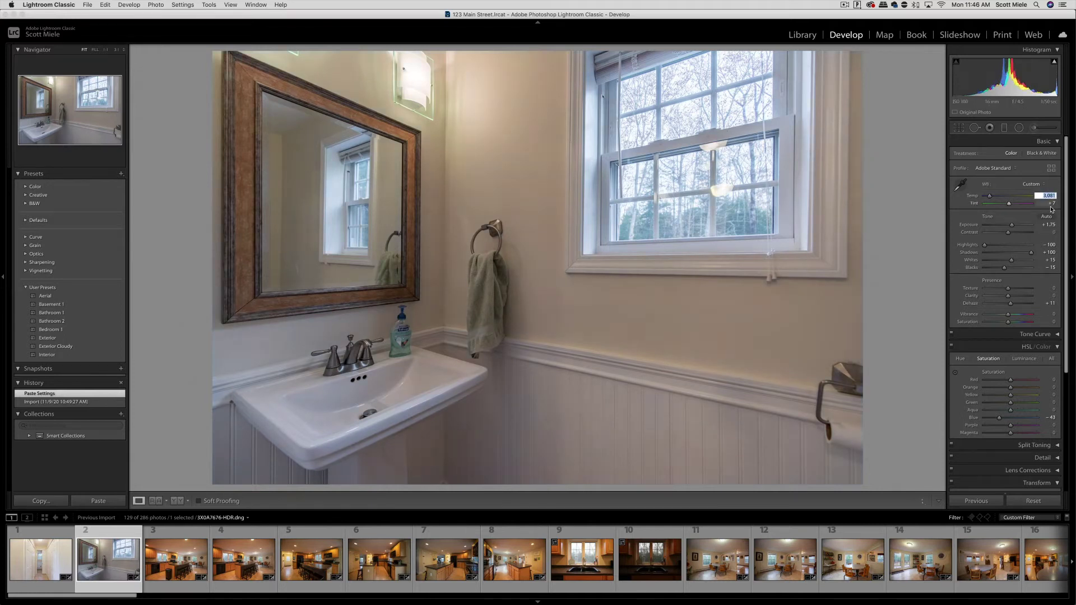
left_click(1048, 225)
key("Up")
key("Up")
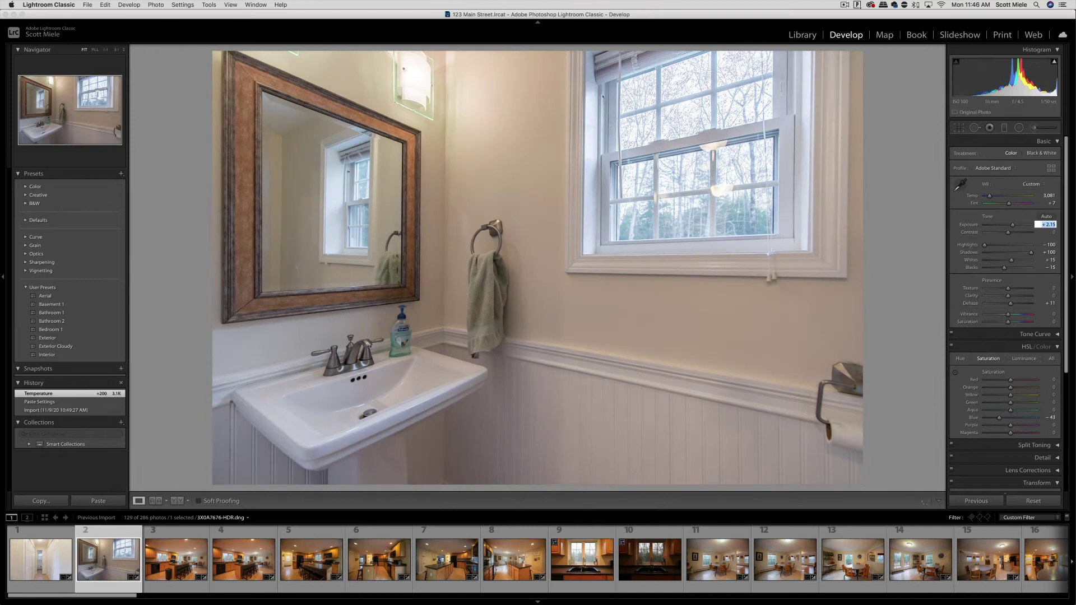
key("Up")
left_click(1046, 203)
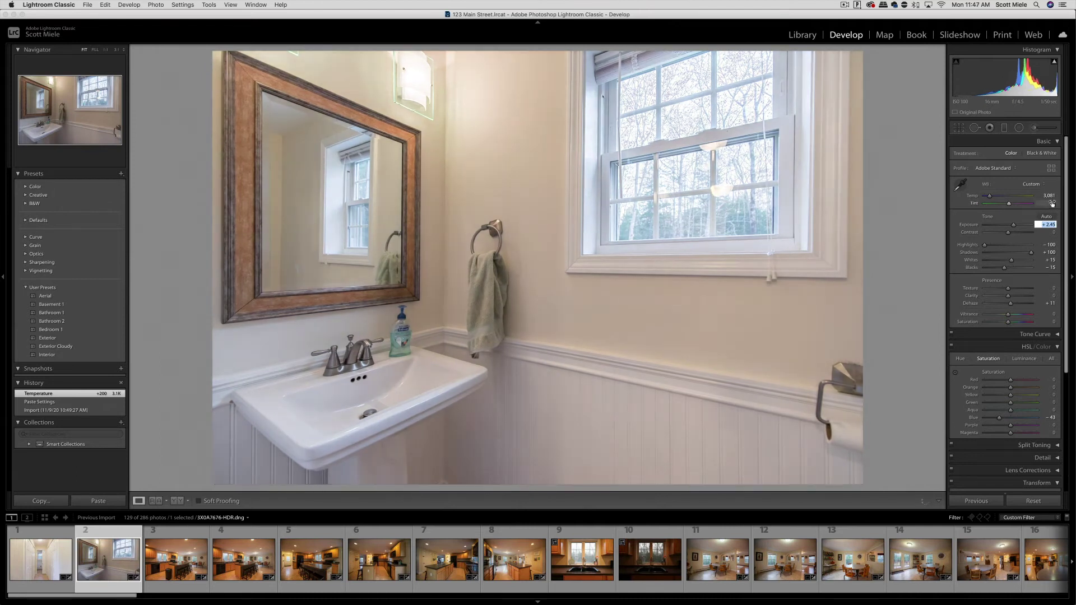
key("super+a")
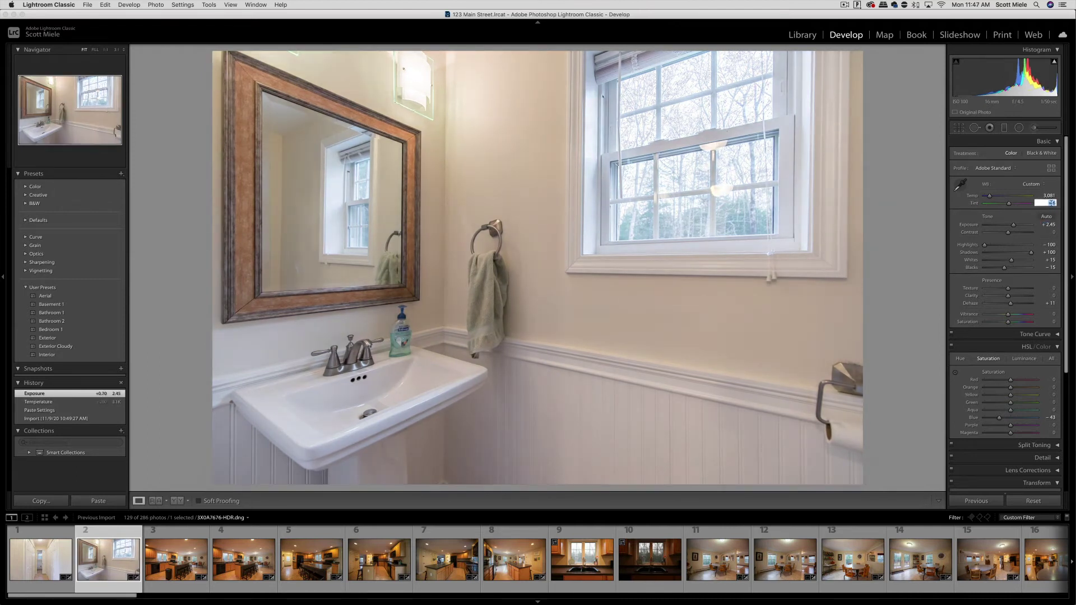
type("5")
left_click(1046, 196)
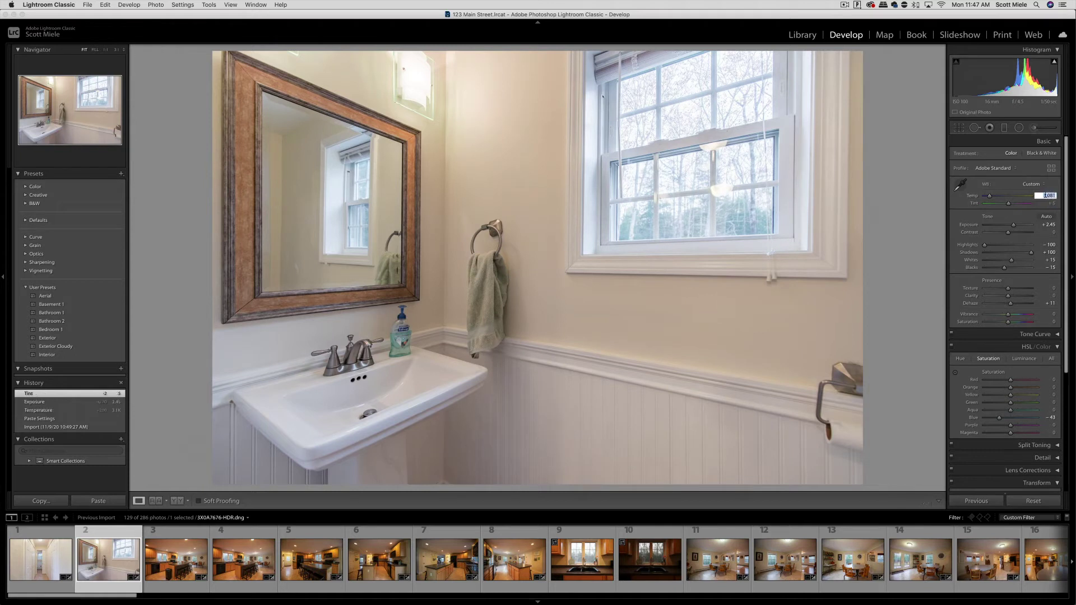
Fine-tune the bathroom photo to Exposure +2.55 and Temp 3,131.
left_click(1046, 224)
key("Up")
key("Up")
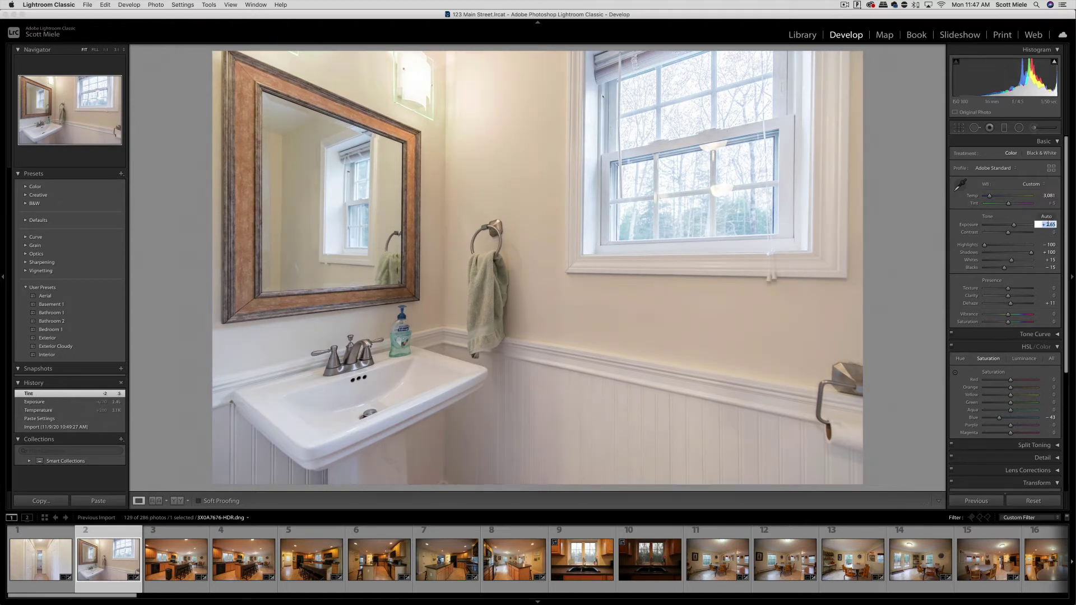
key("Down")
left_click(1046, 196)
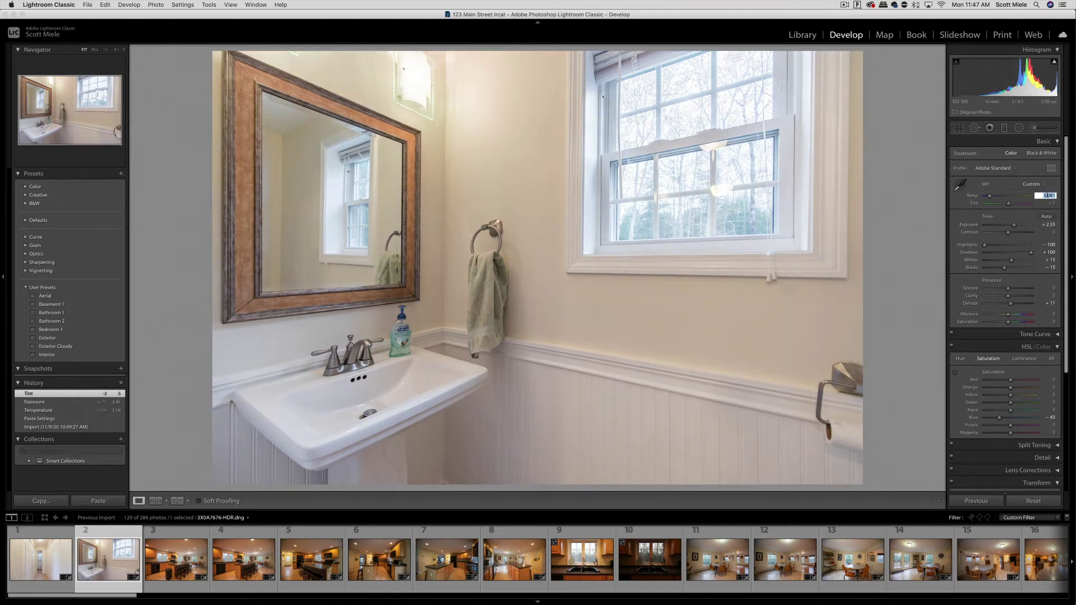
key("Up")
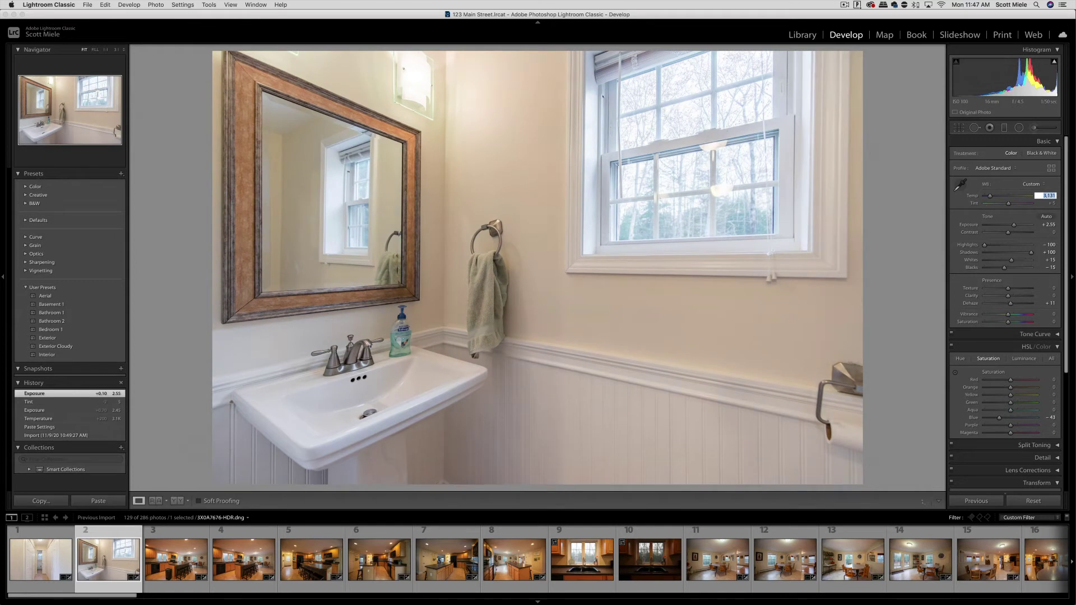
key("Return")
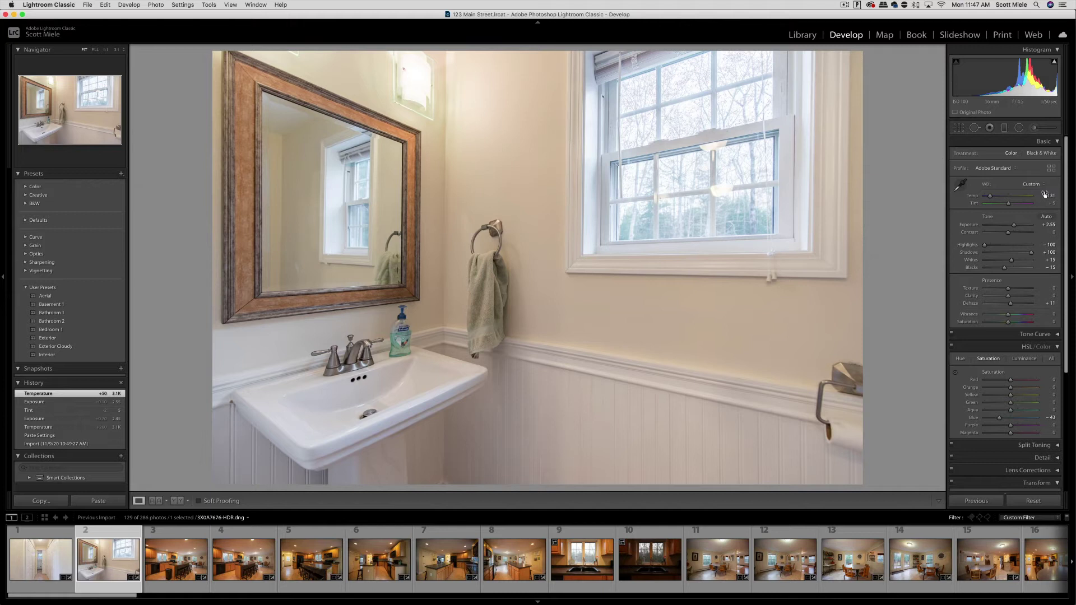
Apply Upright Auto to the bathroom photo, then open the first kitchen photo.
scroll(1009, 393, "down", 4)
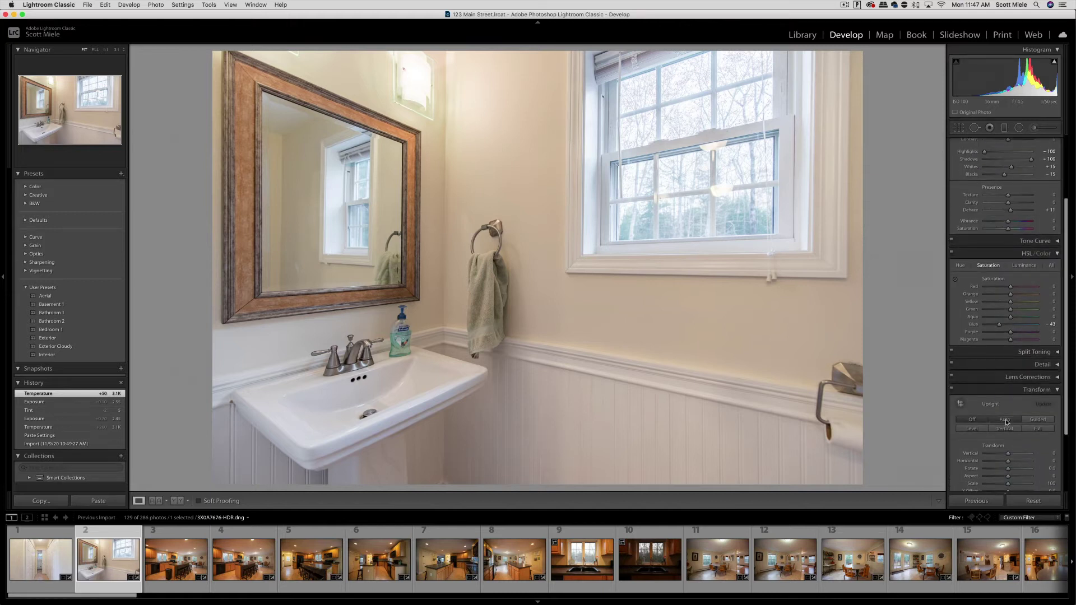
left_click(1006, 421)
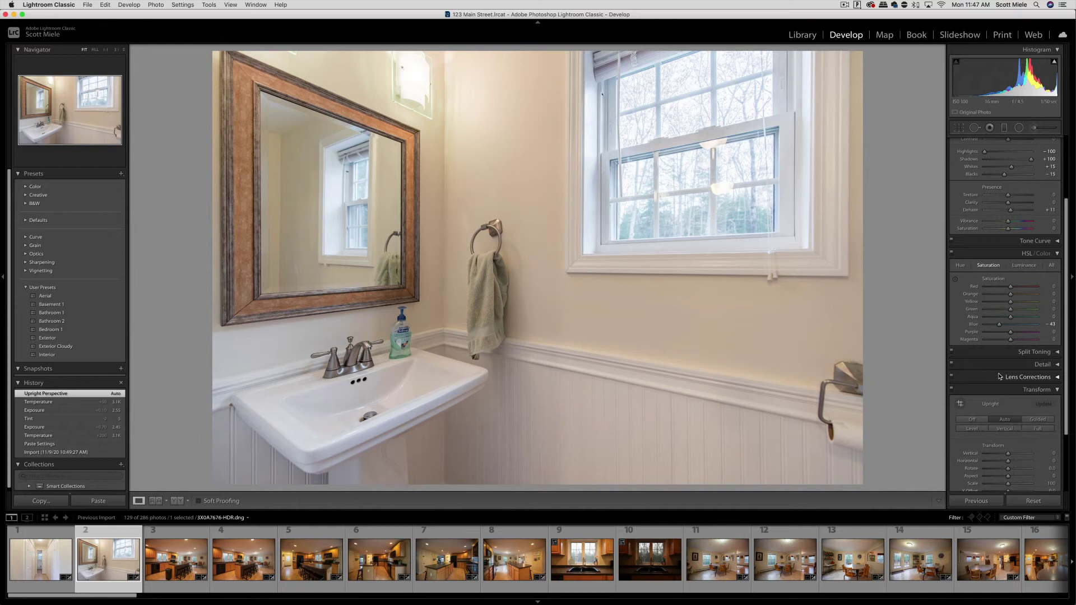
left_click(162, 563)
Compare the two kitchen shots and remove the first from the catalog, keeping it on disk.
left_click(446, 386)
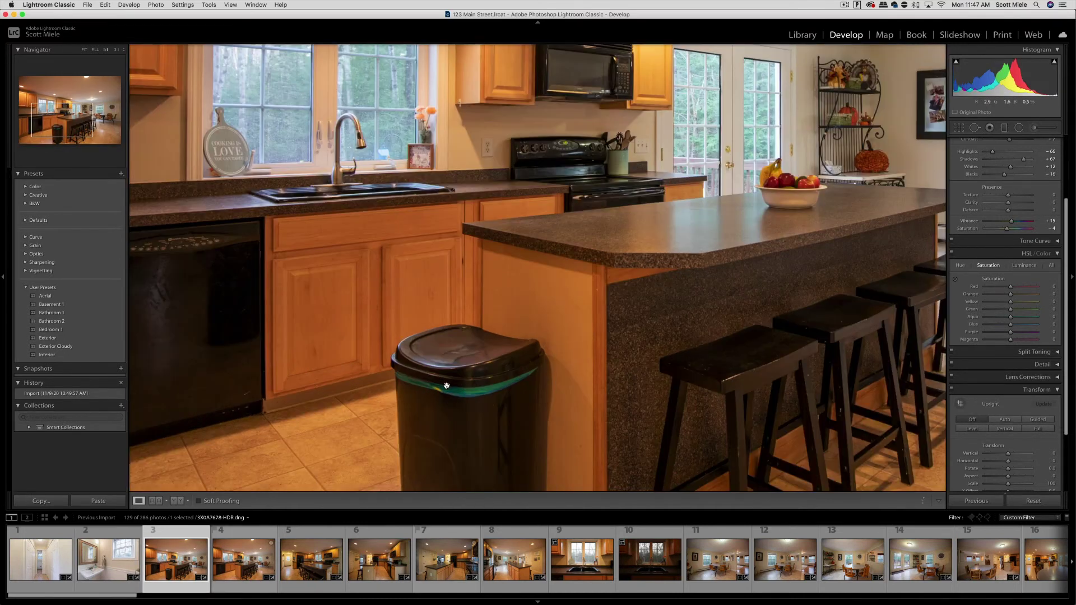
left_click(469, 363)
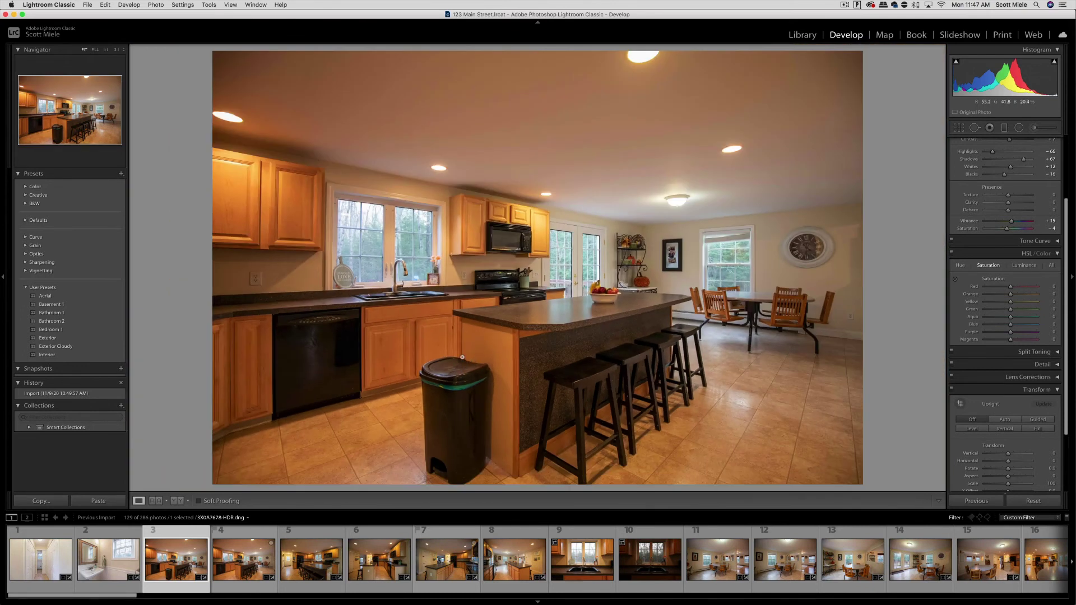
left_click(245, 568)
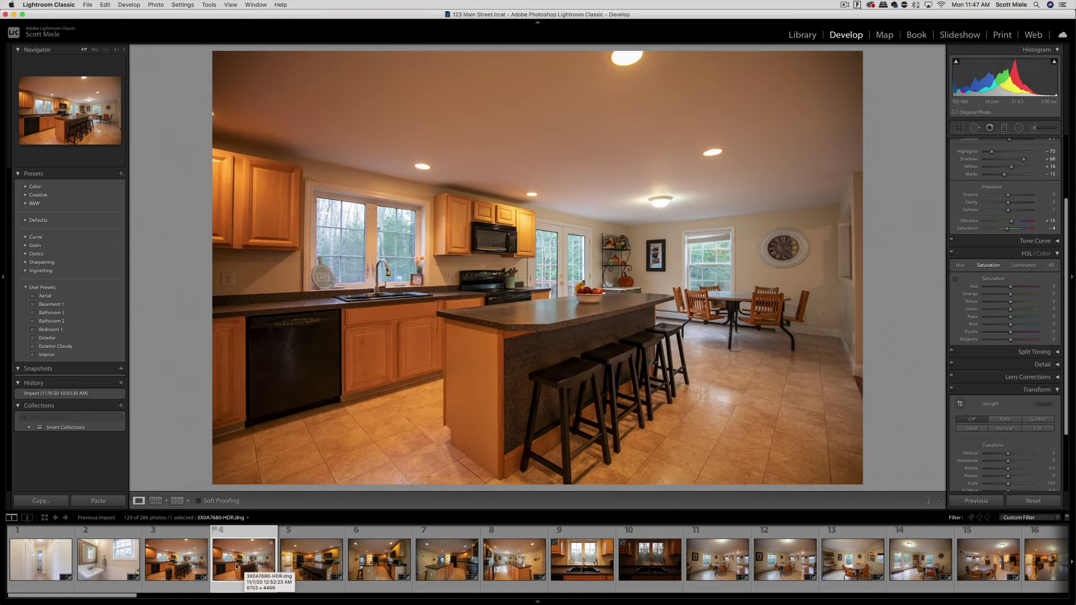
left_click(170, 560)
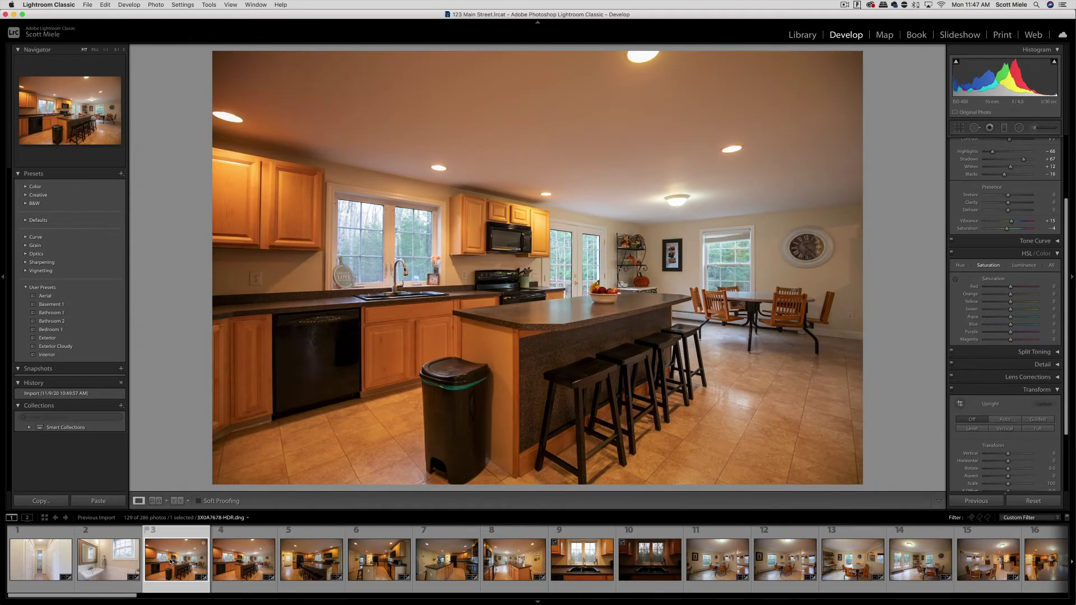
key("Delete")
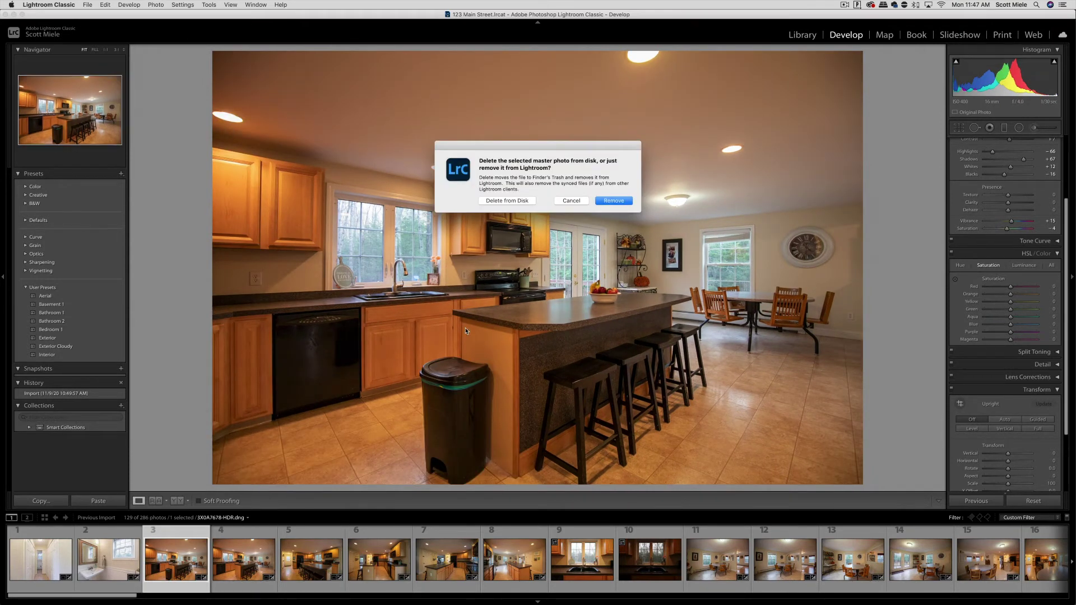
left_click(613, 202)
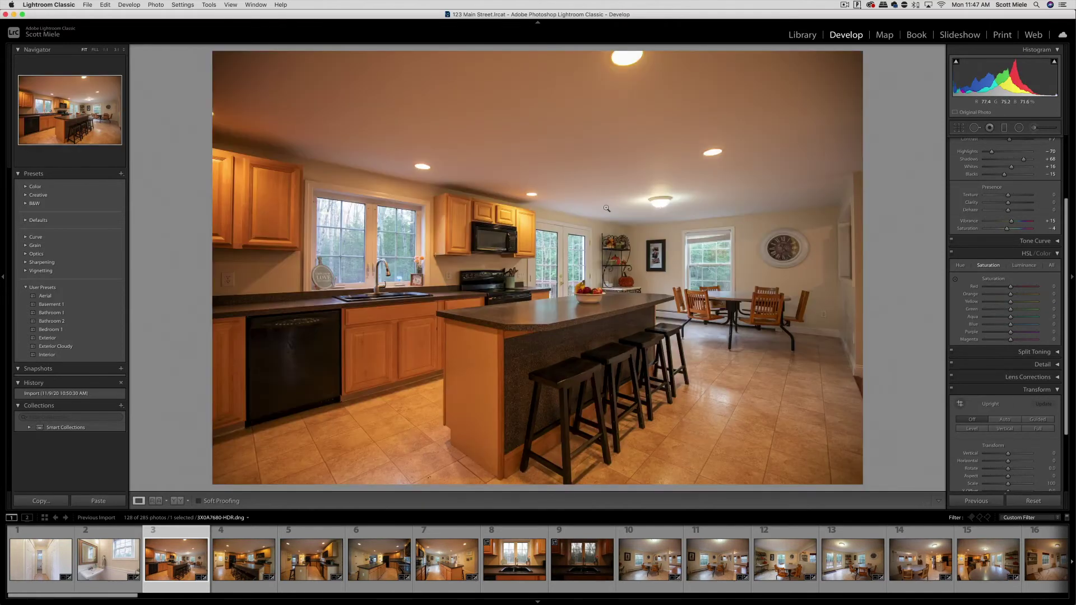
Apply the Interior preset to the kitchen photo and lower Exposure to +1.45.
left_click(50, 355)
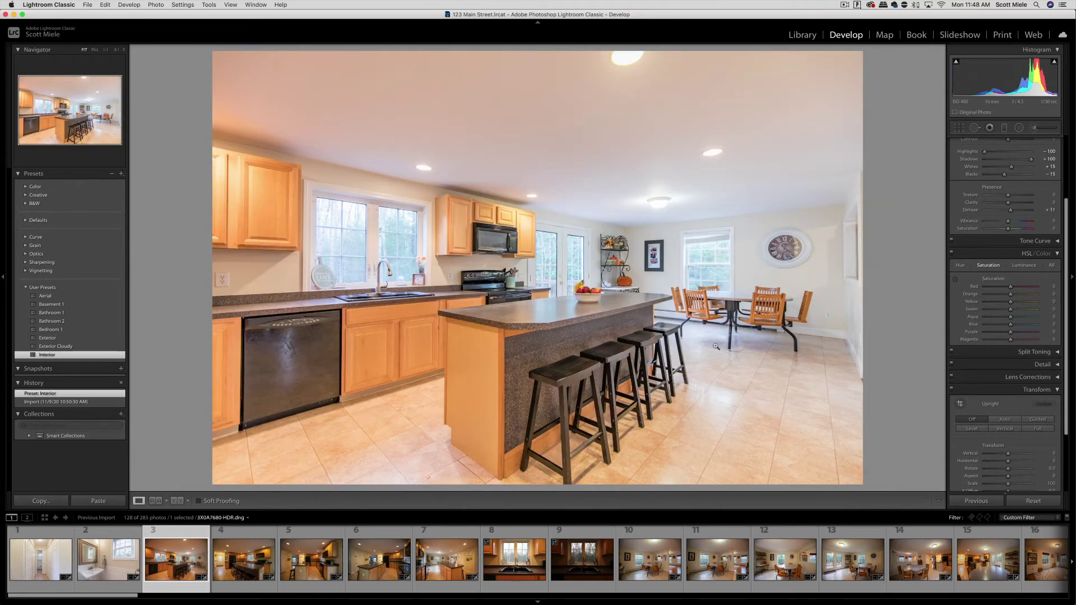
scroll(1029, 208, "up", 3)
left_click(1046, 224)
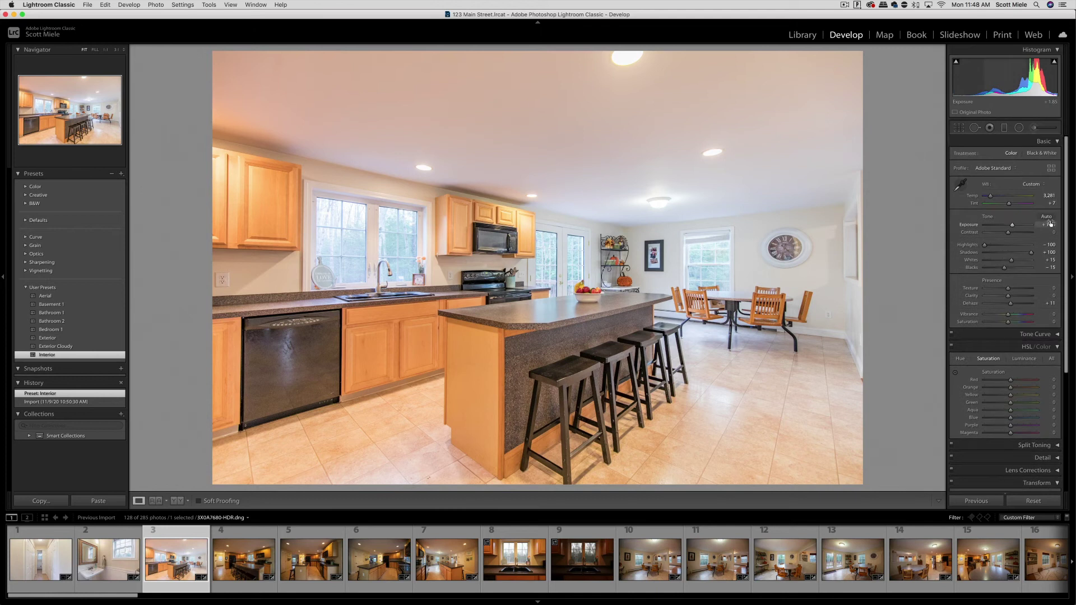
key("Down")
key("Down")
key("Down")
key("Down")
key("Down")
key("Down")
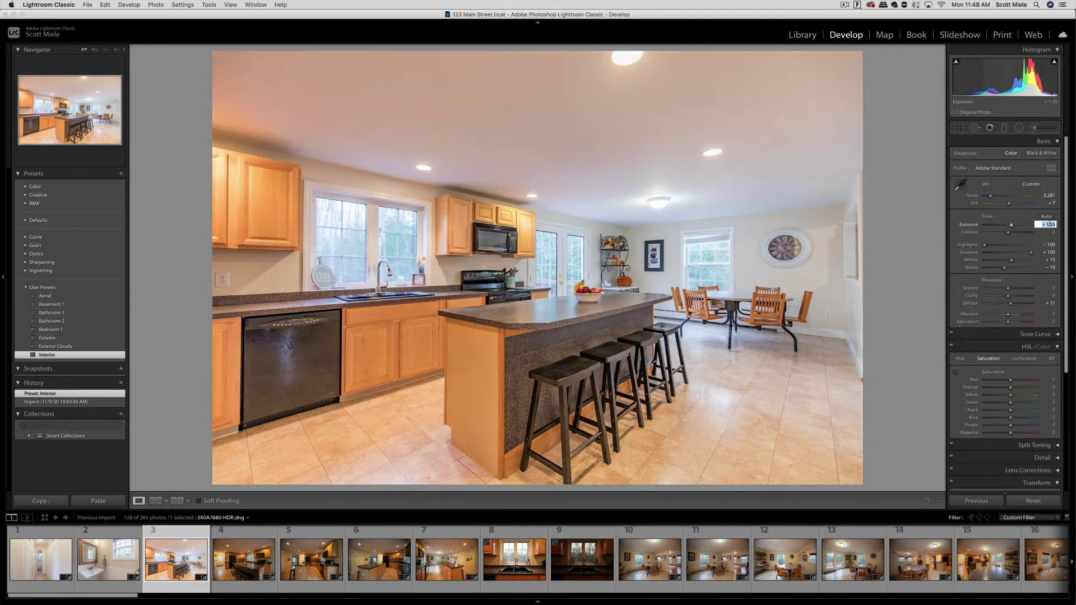
key("Down")
key("Down")
key("Return")
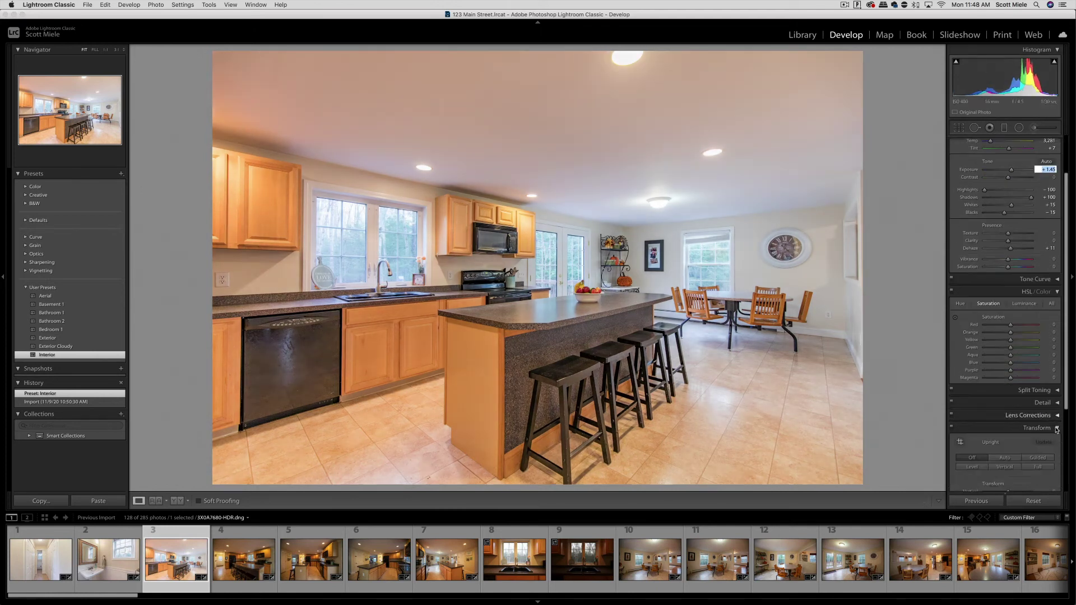
Apply Upright Auto, then set Exposure +1.35, Temp 3,331 and Blue saturation -43.
scroll(1012, 426, "down", 4)
left_click(1013, 441)
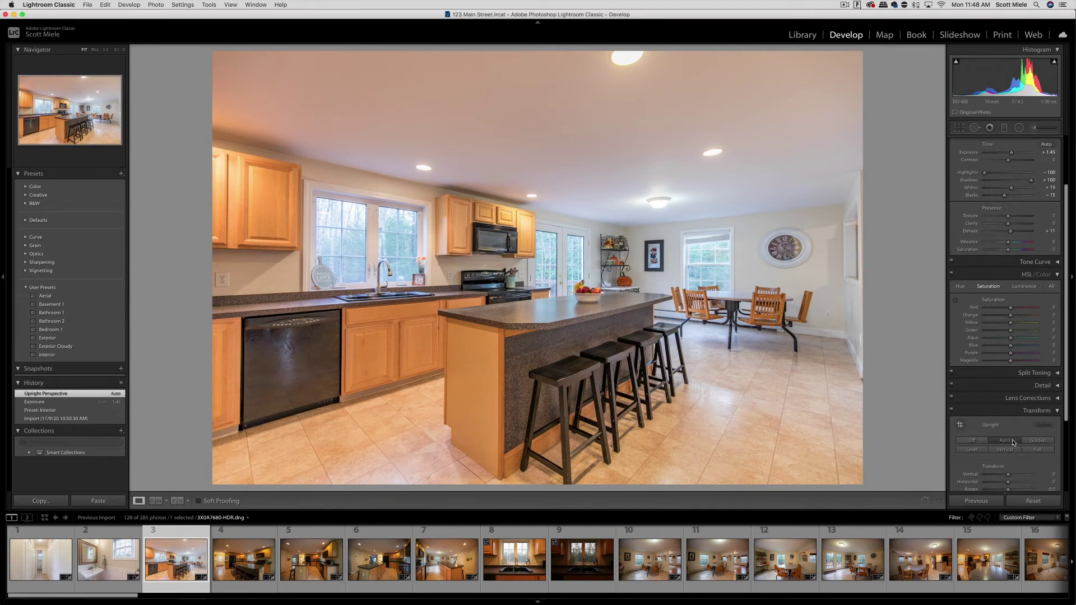
scroll(1020, 375, "up", 4)
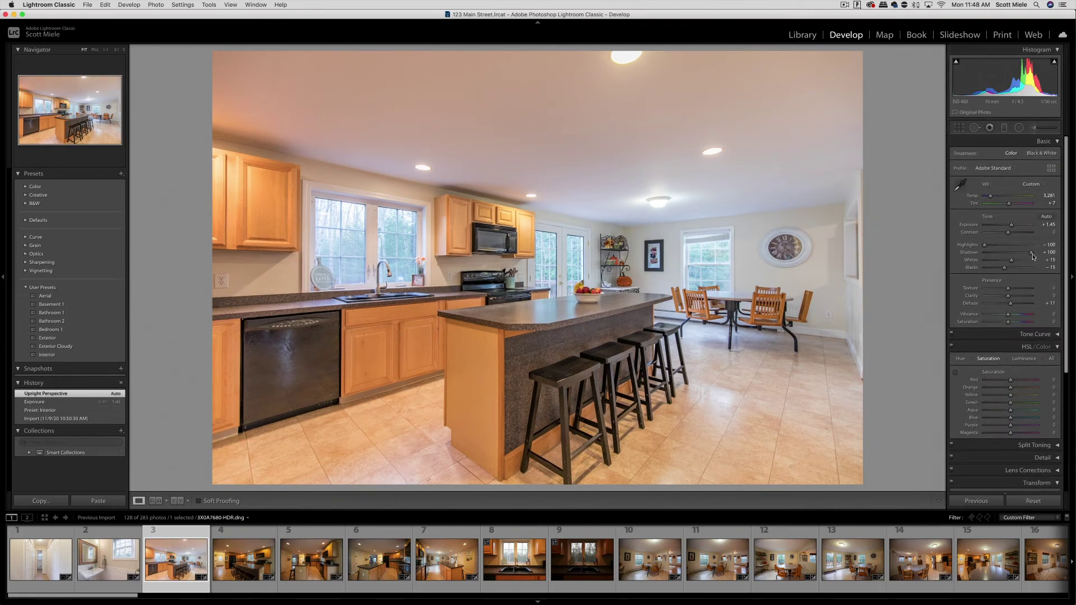
left_click(1050, 225)
key("Down")
key("Down")
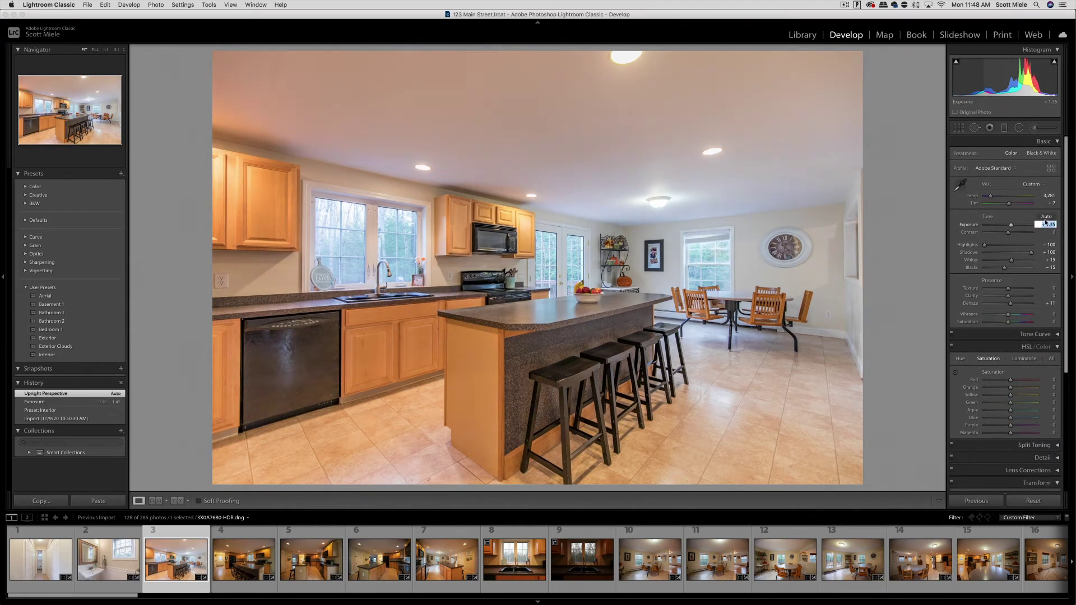
left_click(1046, 195)
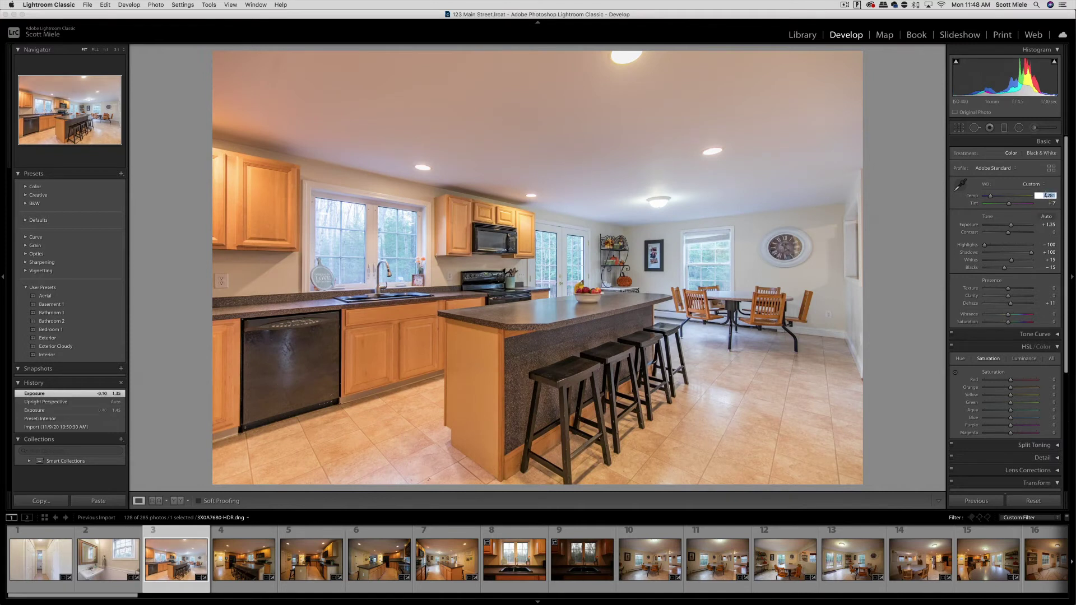
key("Up")
mouse_move(1011, 418)
left_mouse_down()
mouse_move(1046, 419)
mouse_move(1001, 419)
left_mouse_up()
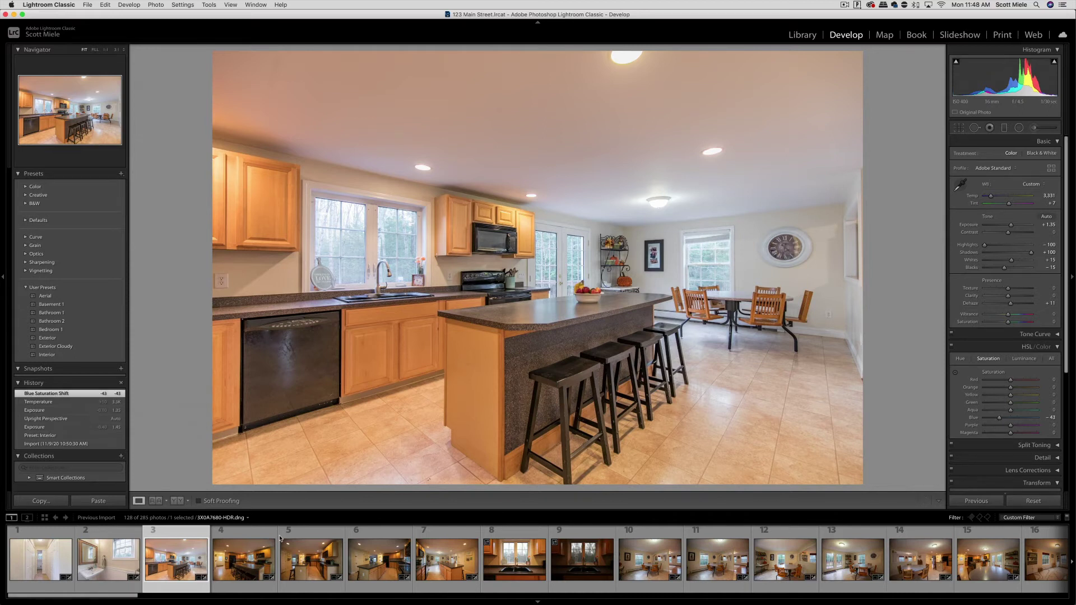
key("super+c")
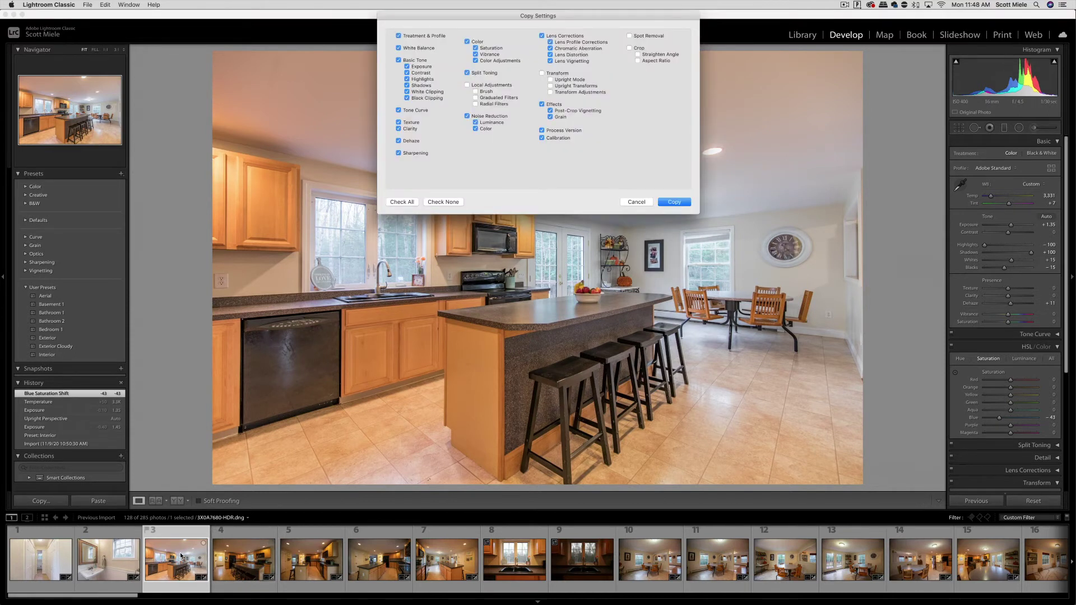
Paste the copied develop settings onto kitchen photo 4, then lower exposure to +1.05 and temperature to 3,231.
key("Return")
left_click(231, 557)
key("super+v")
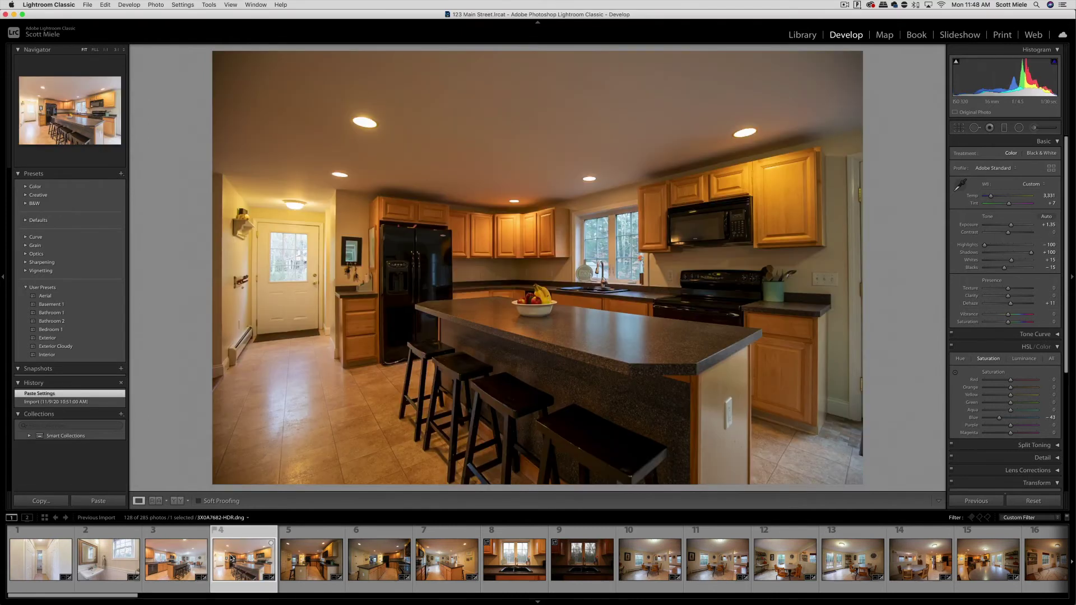
key("minus")
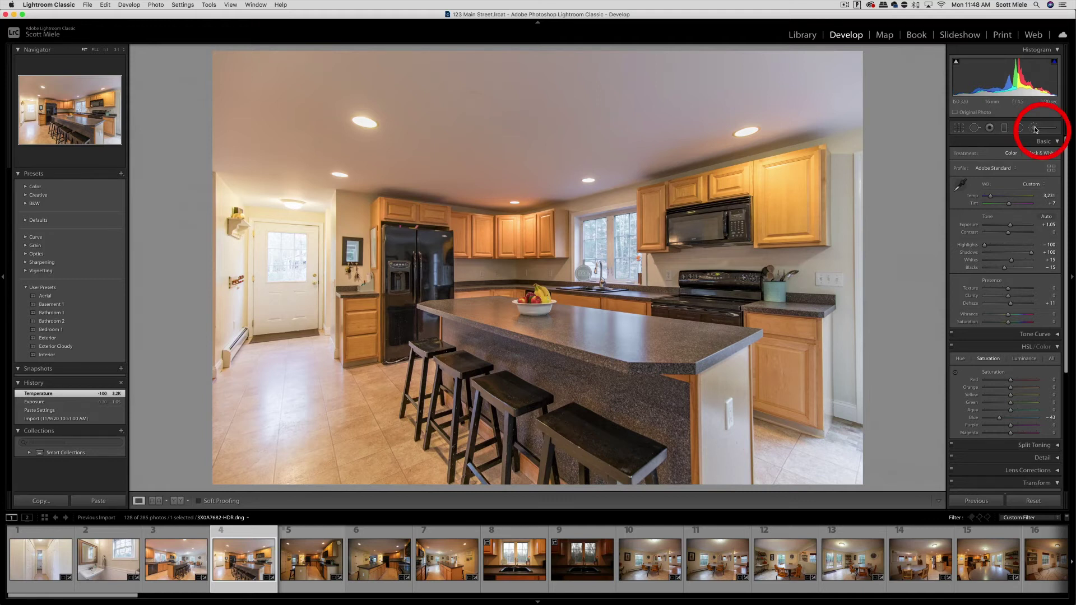
left_click(1036, 129)
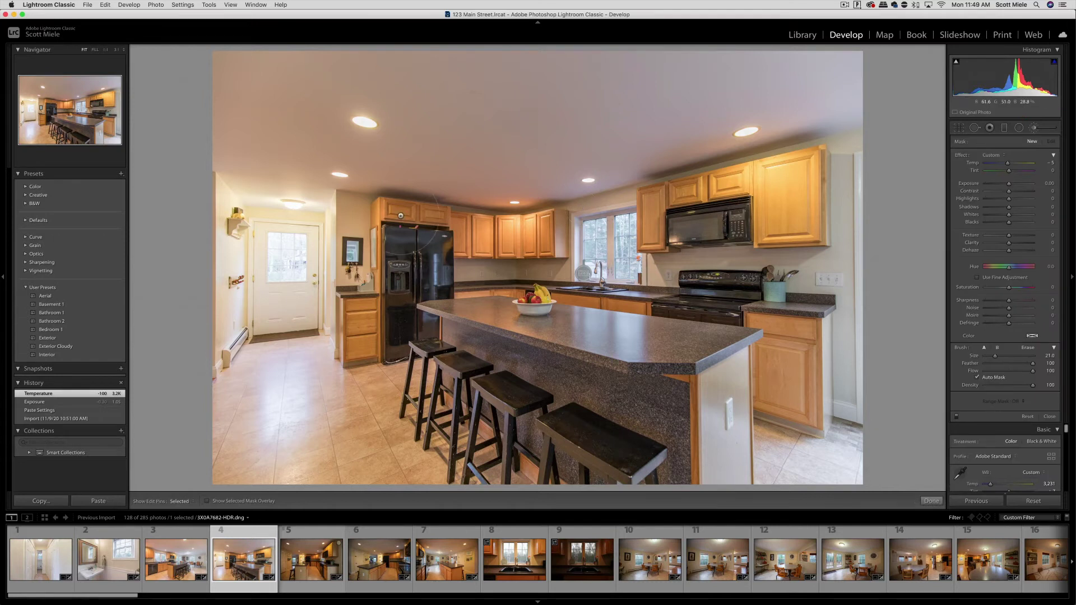
Brush a small local adjustment over the back door with temperature -22 and exposure -0.27.
scroll(302, 216, "down", 5)
key("h")
mouse_move(306, 214)
left_mouse_down()
mouse_move(293, 241)
mouse_move(273, 236)
mouse_move(273, 214)
left_mouse_up()
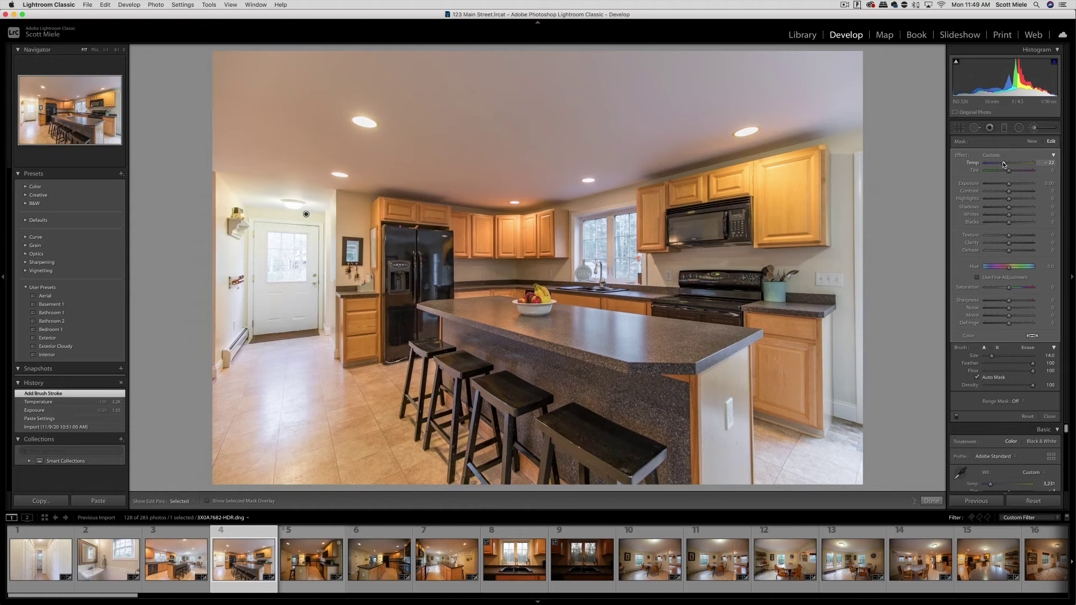
left_click_drag(1009, 184, 1007, 184)
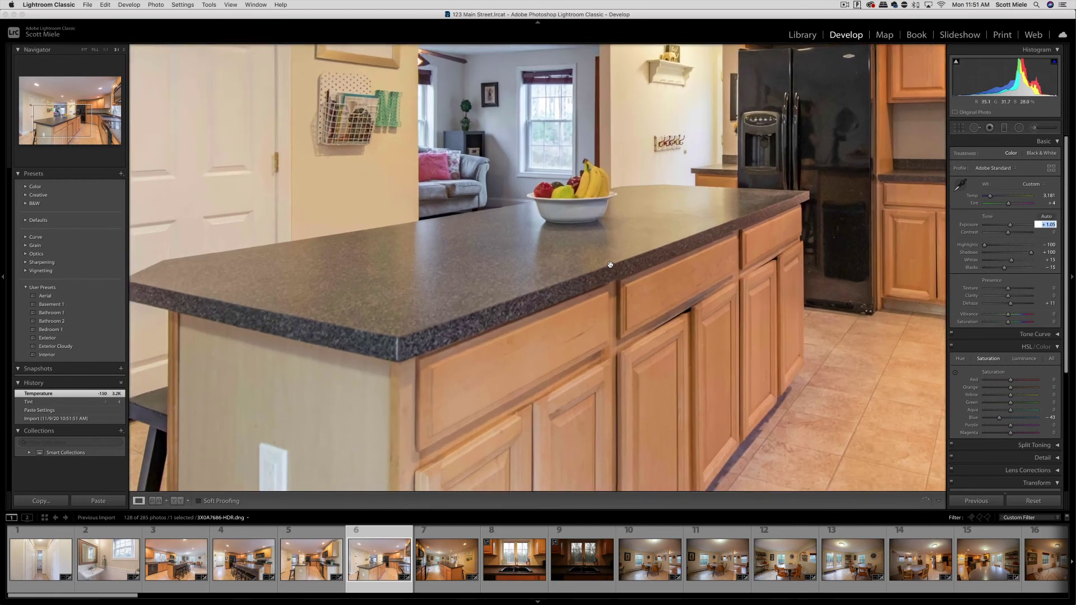
Heal the first reflection on the black fridge door with a smaller Spot Removal brush.
left_click_drag(611, 265, 614, 223)
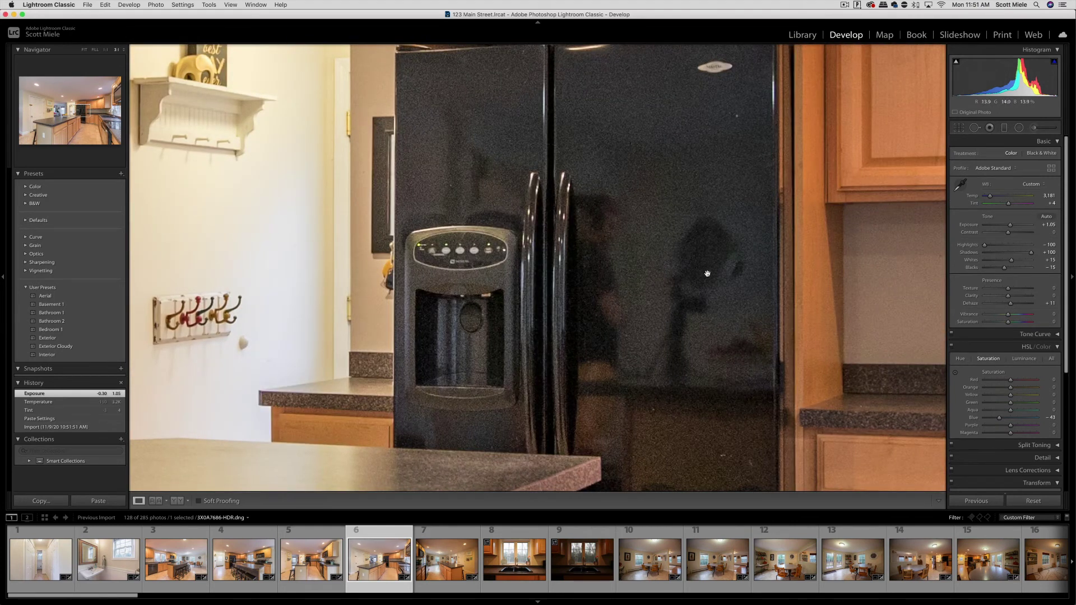
left_click(975, 128)
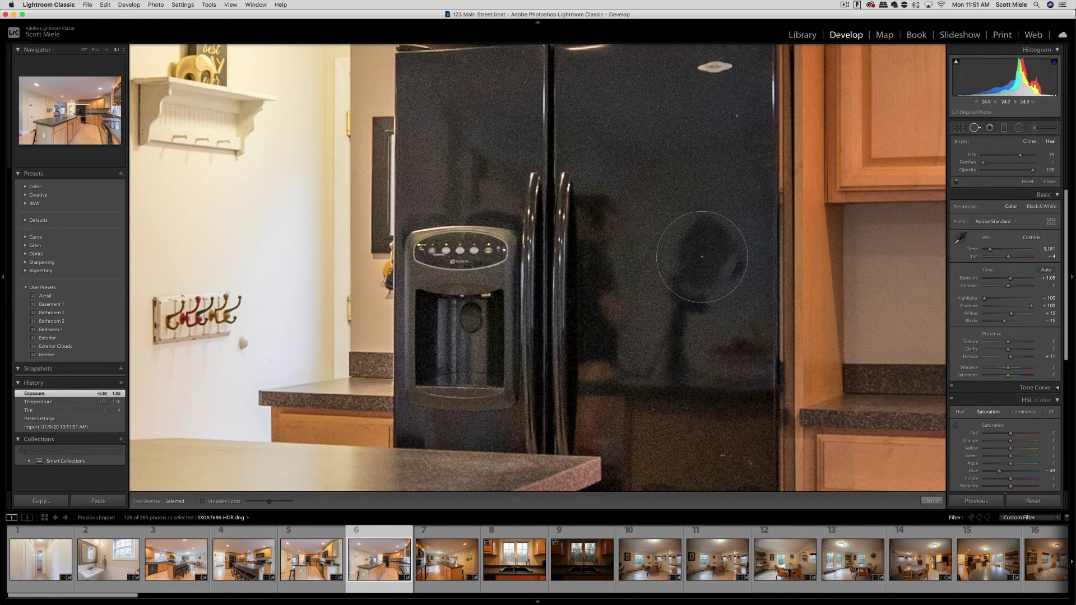
scroll(708, 253, "down", 3)
scroll(708, 253, "down", 5)
scroll(601, 211, "down", 4)
left_click_drag(601, 212, 603, 345)
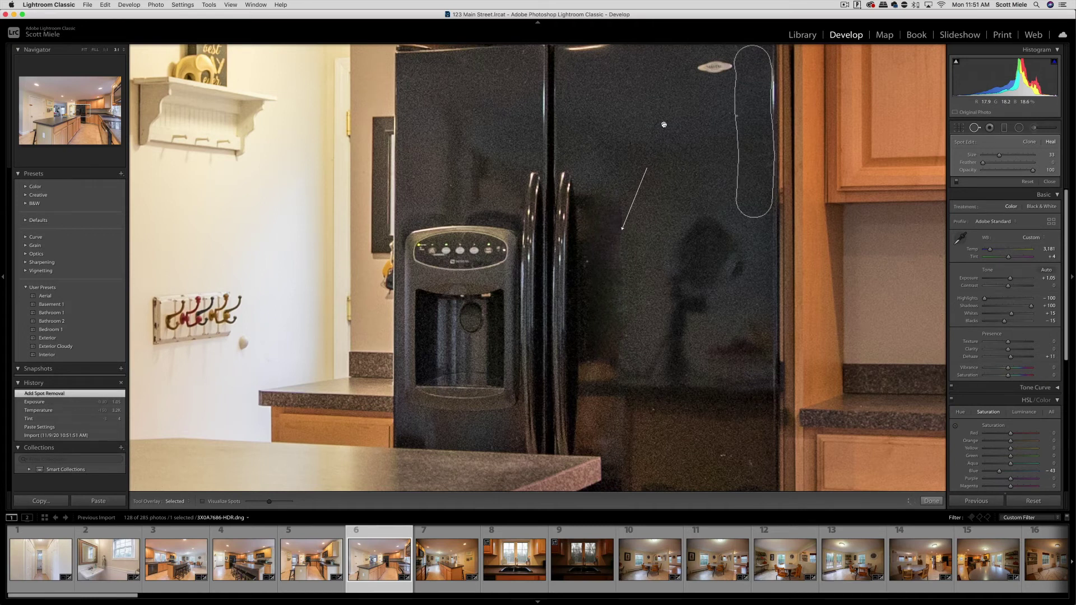
Move the healing source to a clean fridge area, heal a second reflection, and view the whole photo.
left_click_drag(664, 124, 664, 132)
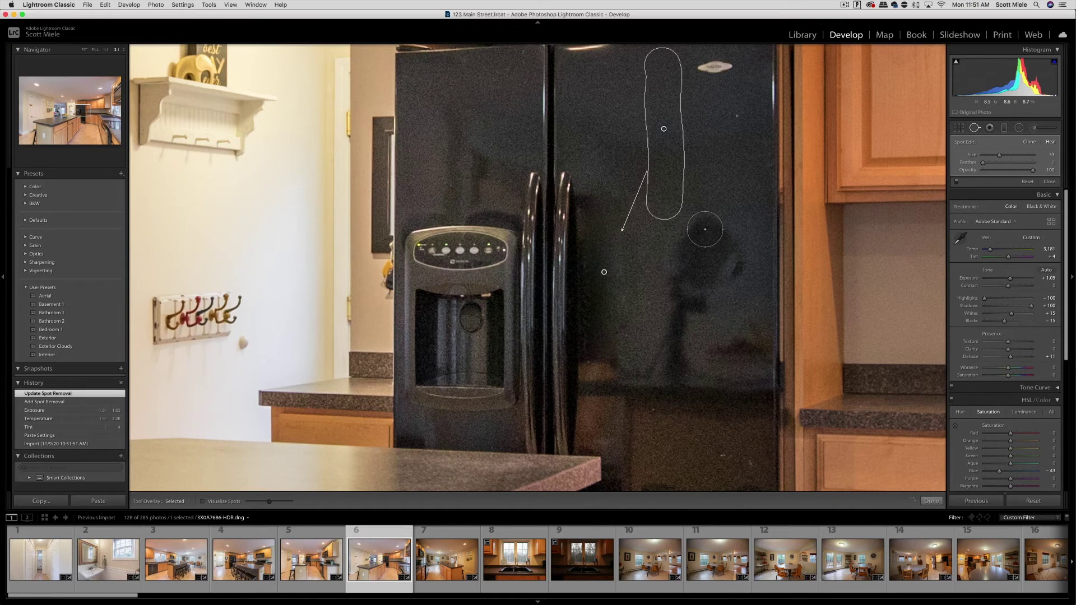
mouse_move(705, 229)
left_mouse_down()
mouse_move(726, 262)
mouse_move(705, 277)
mouse_move(691, 272)
mouse_move(689, 240)
mouse_move(700, 236)
mouse_move(707, 257)
left_mouse_up()
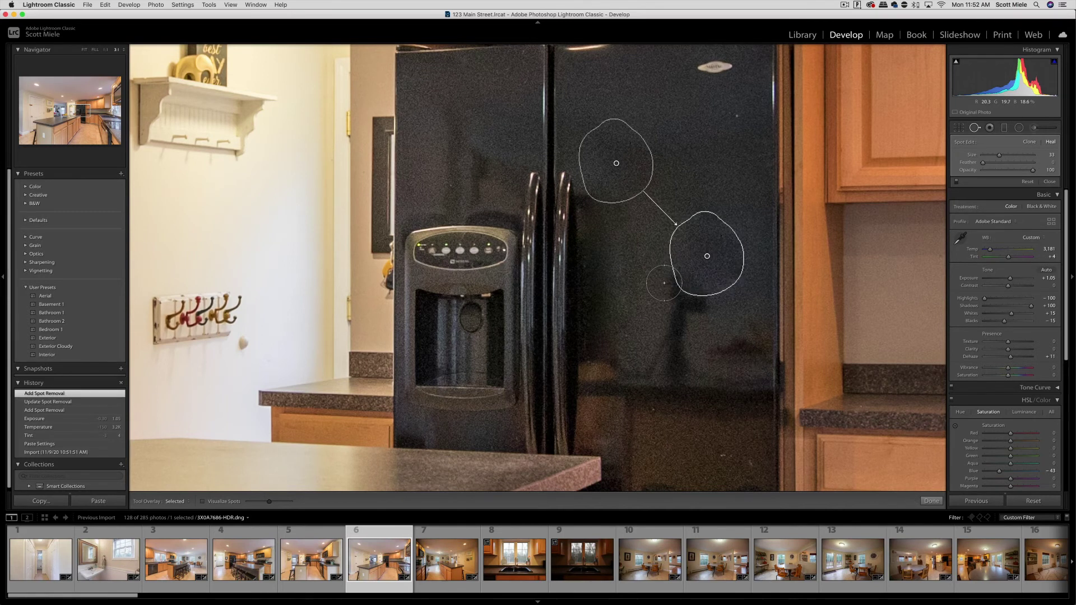
key("z")
left_click(975, 128)
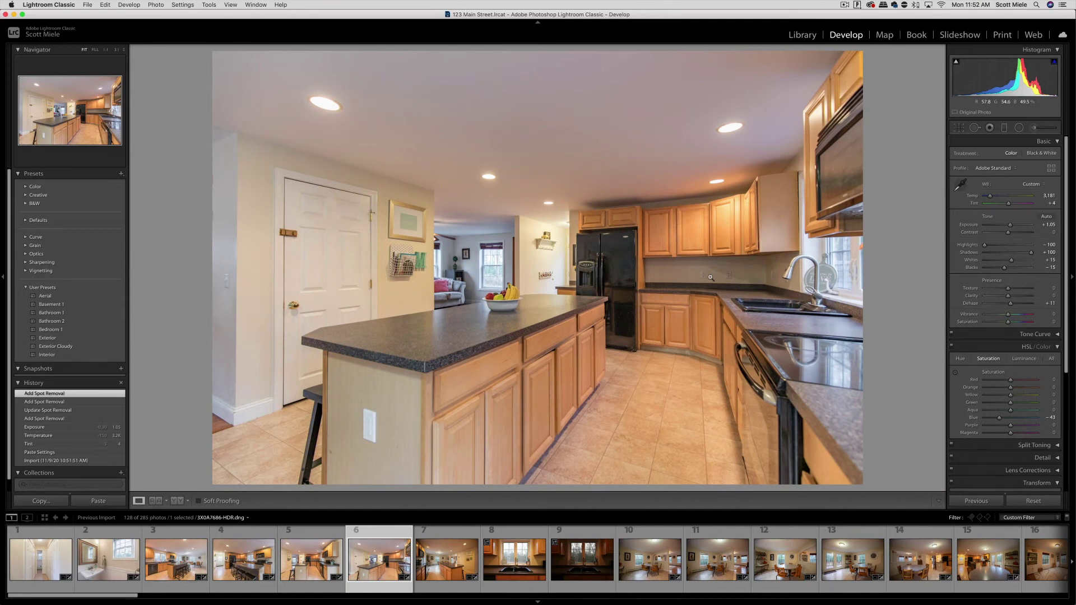
Compare sink photos 8 and 9, briefly brightening the darker one before returning to the sink photo.
left_click(515, 562)
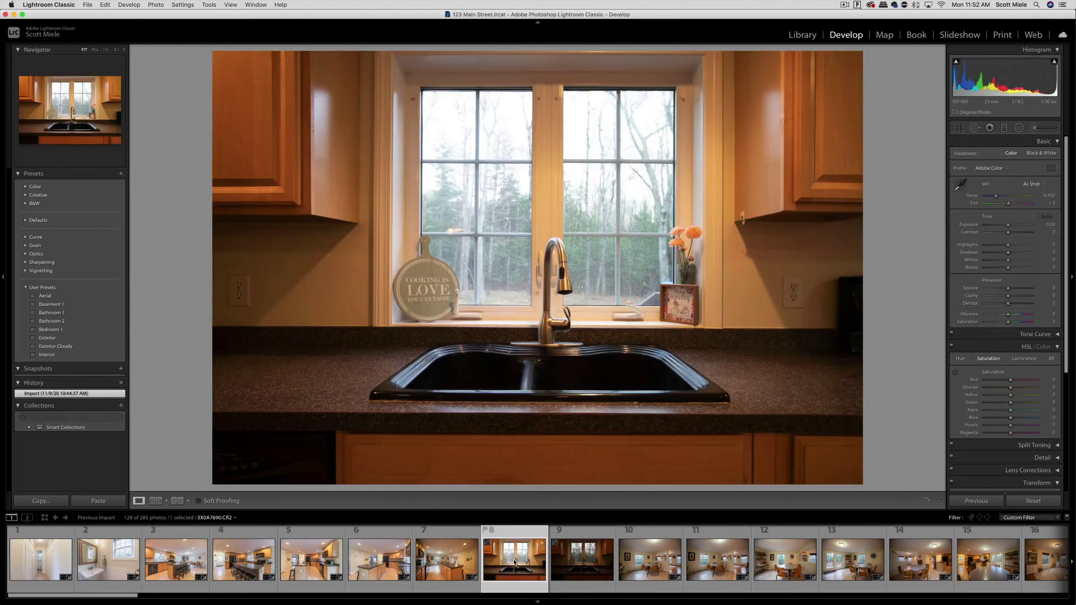
left_click(581, 563)
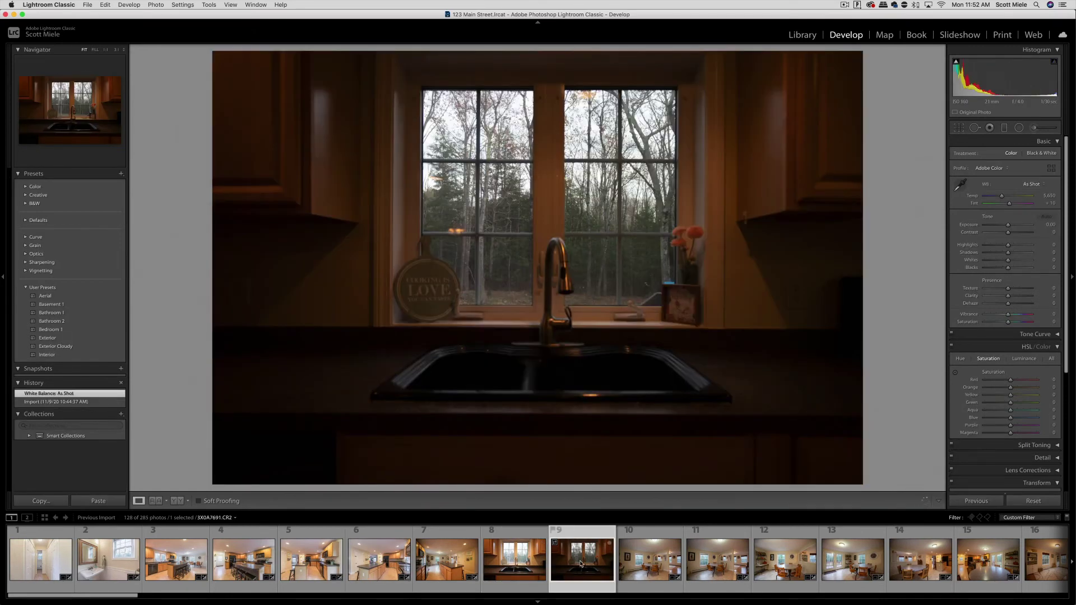
left_click_drag(1008, 225, 1022, 225)
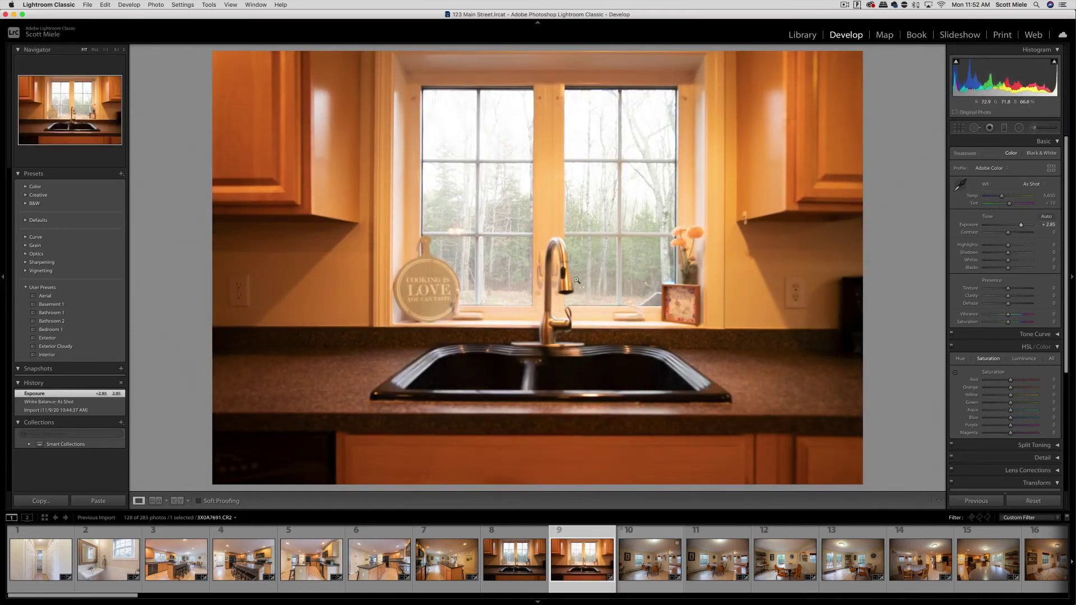
key("z")
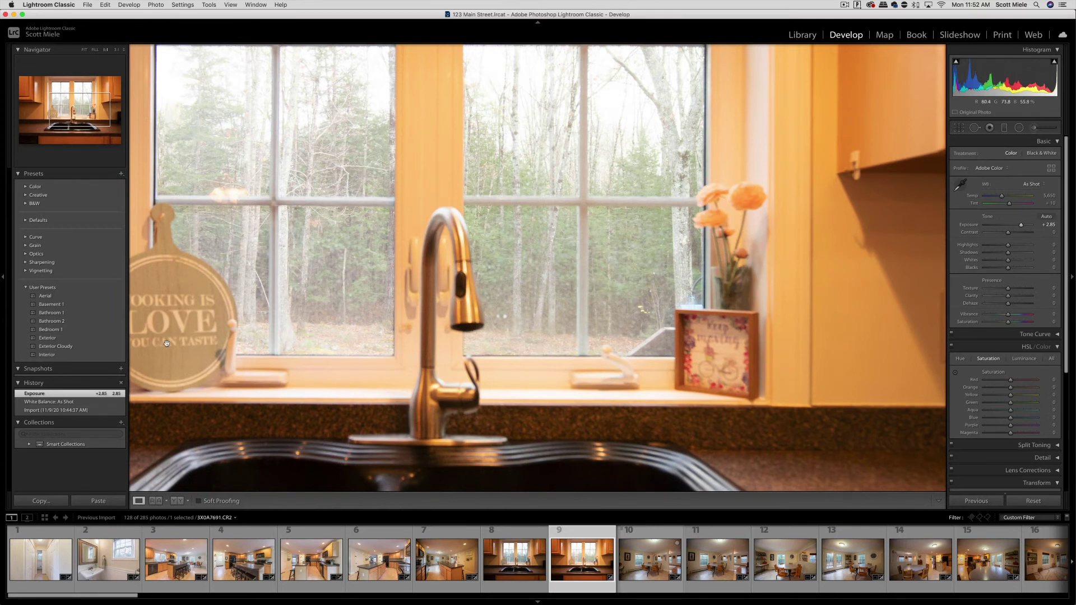
key("z")
key("Left")
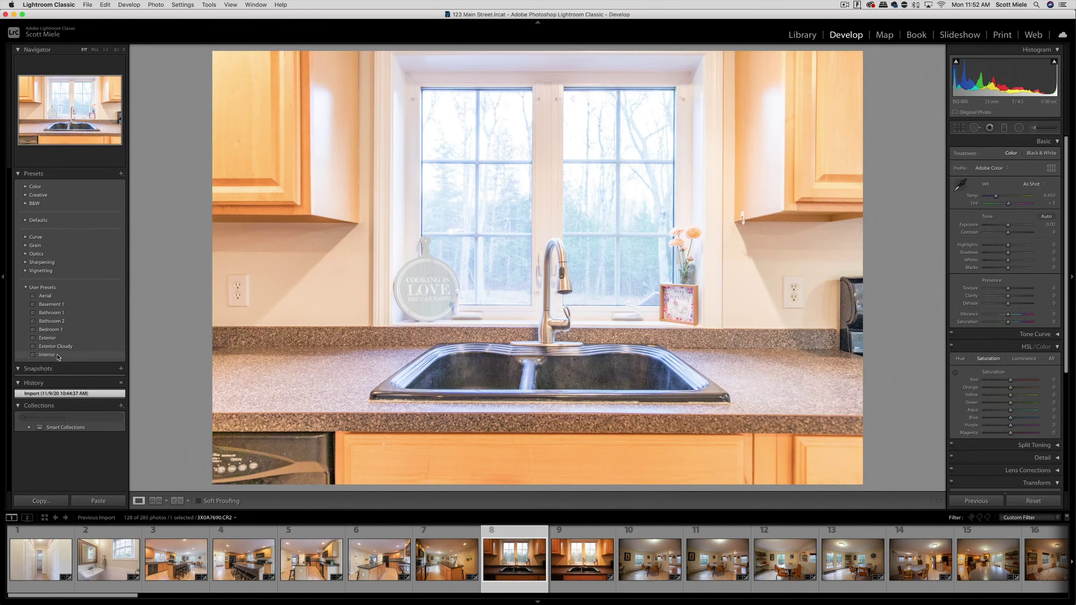
Set the sink photo's exposure to +0.65 and adjust its white balance temperature.
left_click(1048, 225)
type("0.65")
key("Return")
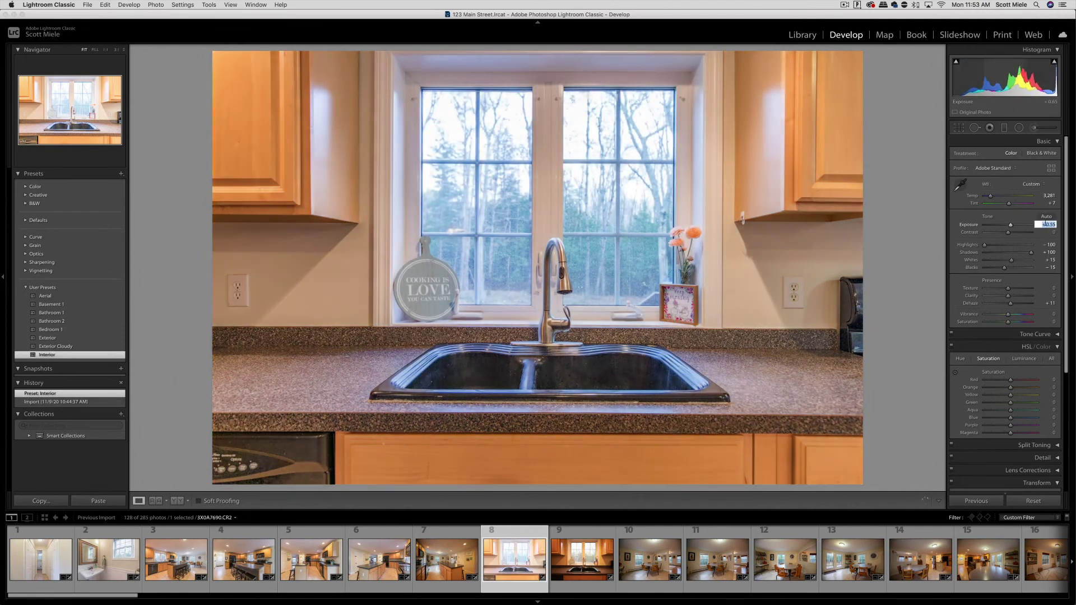
left_click(1047, 198)
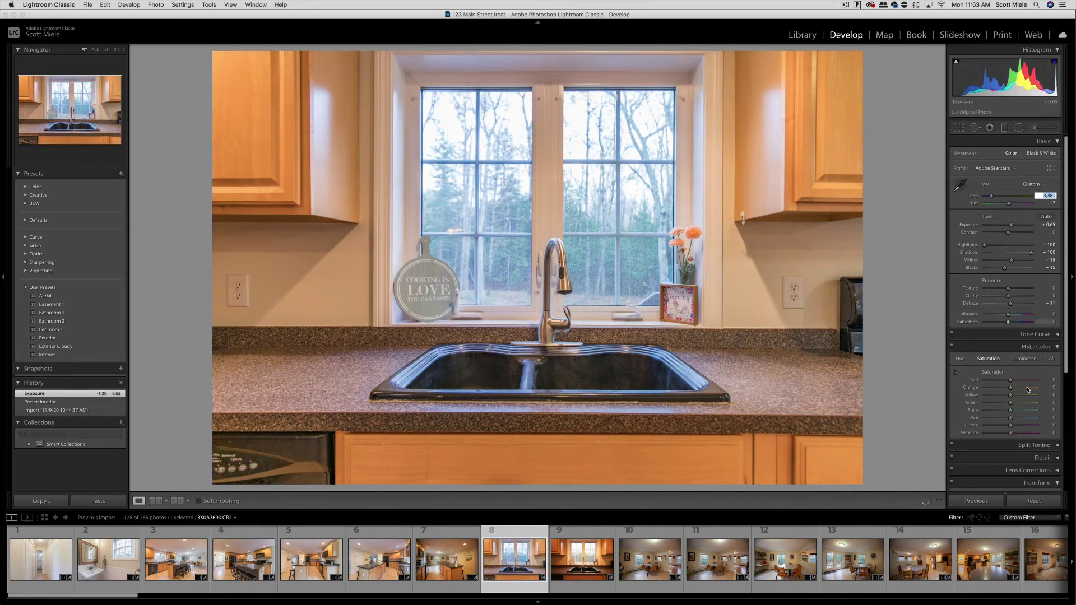
Lower Blue saturation to -54, apply Auto Upright, and remove photo 9 from the catalog.
left_click_drag(1012, 420, 1003, 420)
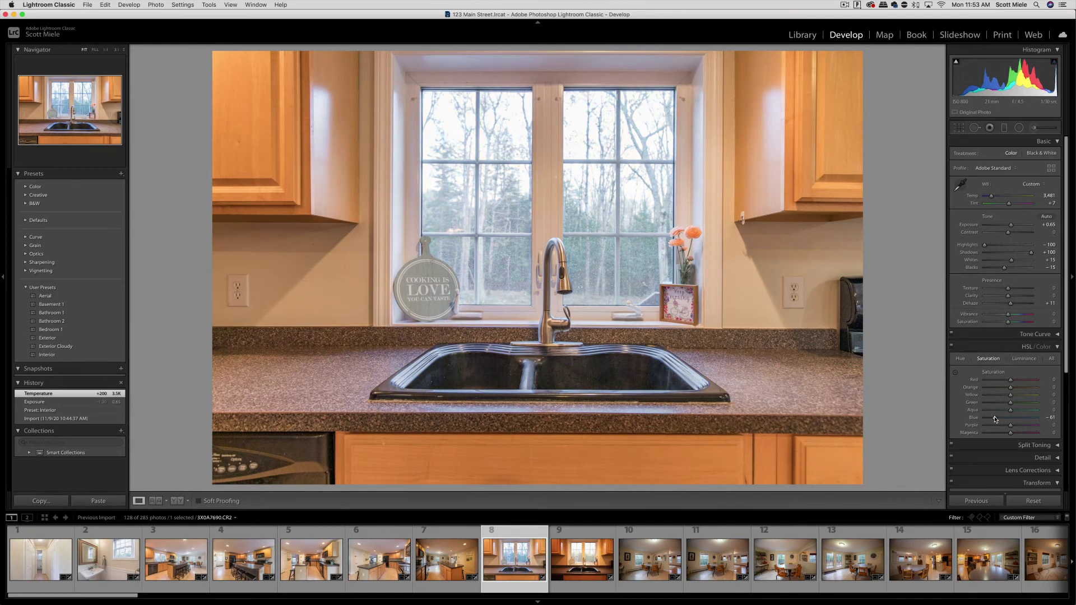
left_click_drag(998, 419, 997, 419)
scroll(1003, 426, "down", 3)
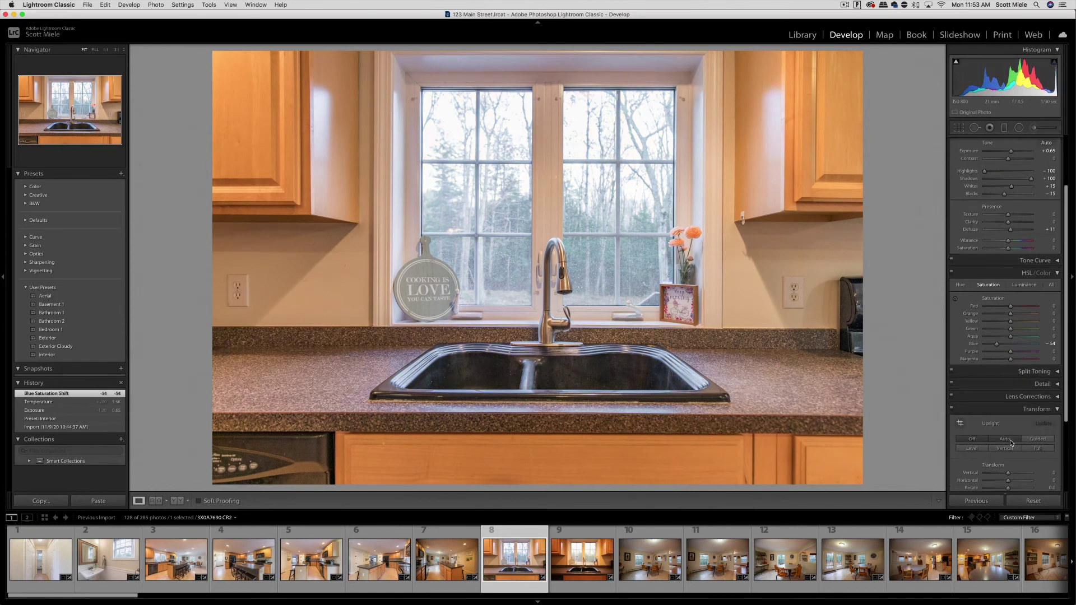
left_click(1009, 439)
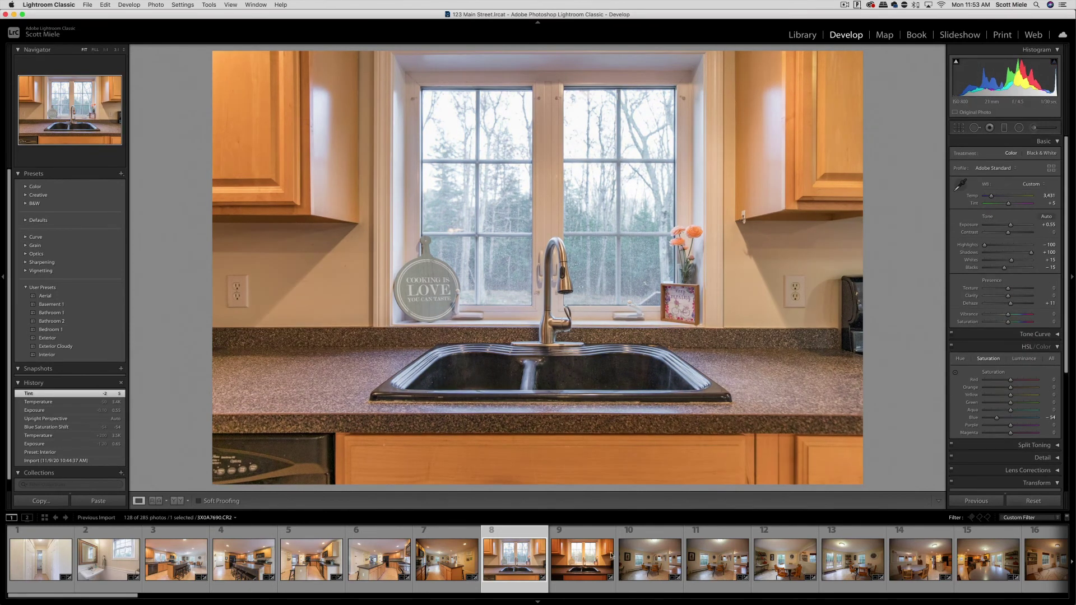
left_click(584, 559)
key("BackSpace")
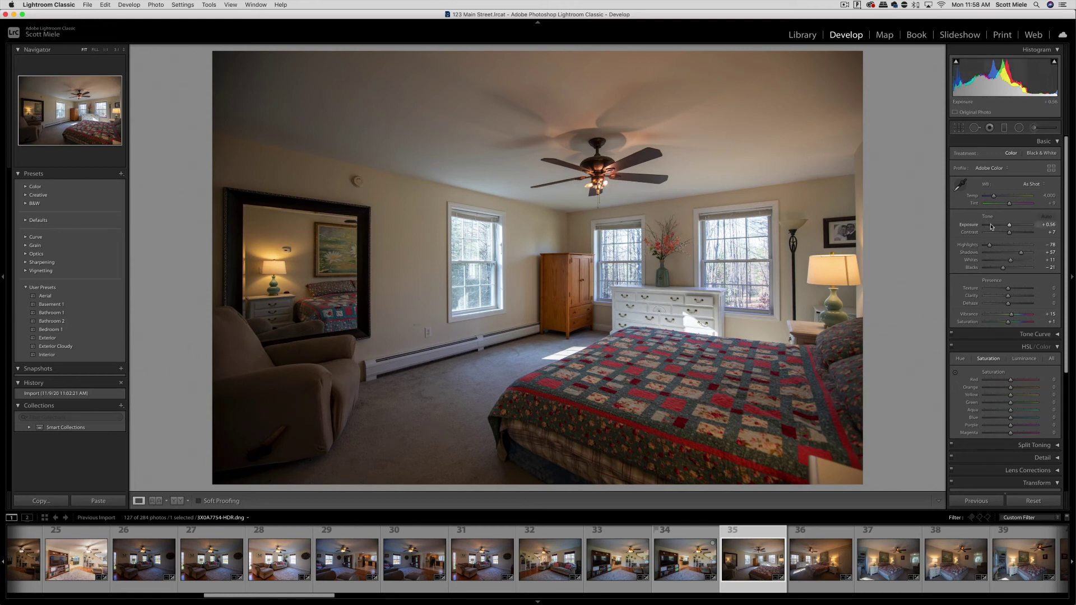
Set Highlights -100, reset Whites and Blacks to 0, raise Exposure to +1.45, Temperature 3,928.
left_click_drag(990, 245, 1033, 254)
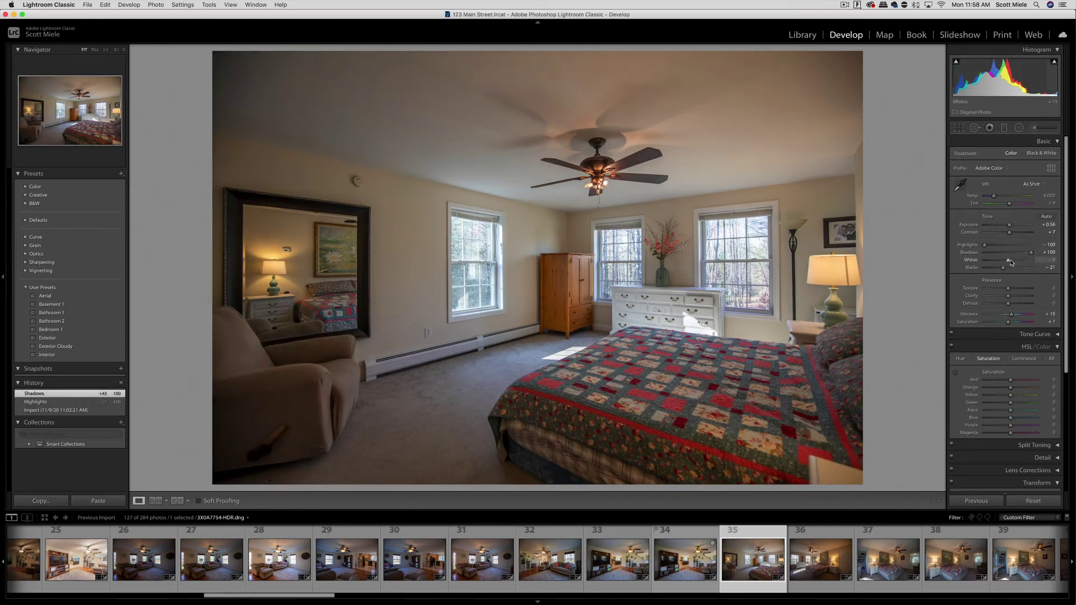
double_click(1010, 262)
double_click(1002, 268)
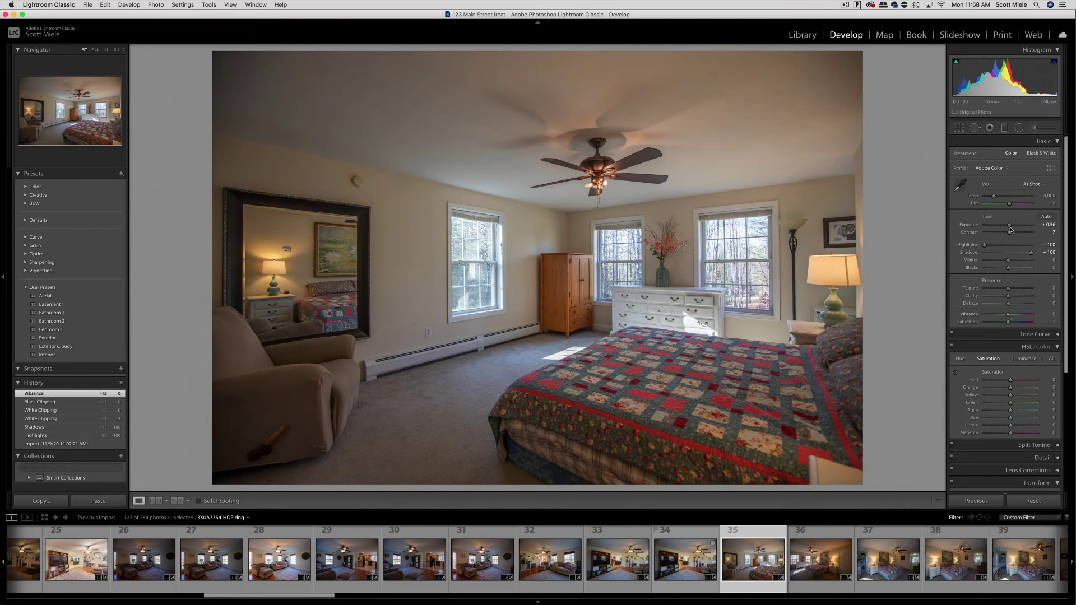
left_click_drag(1010, 225, 994, 198)
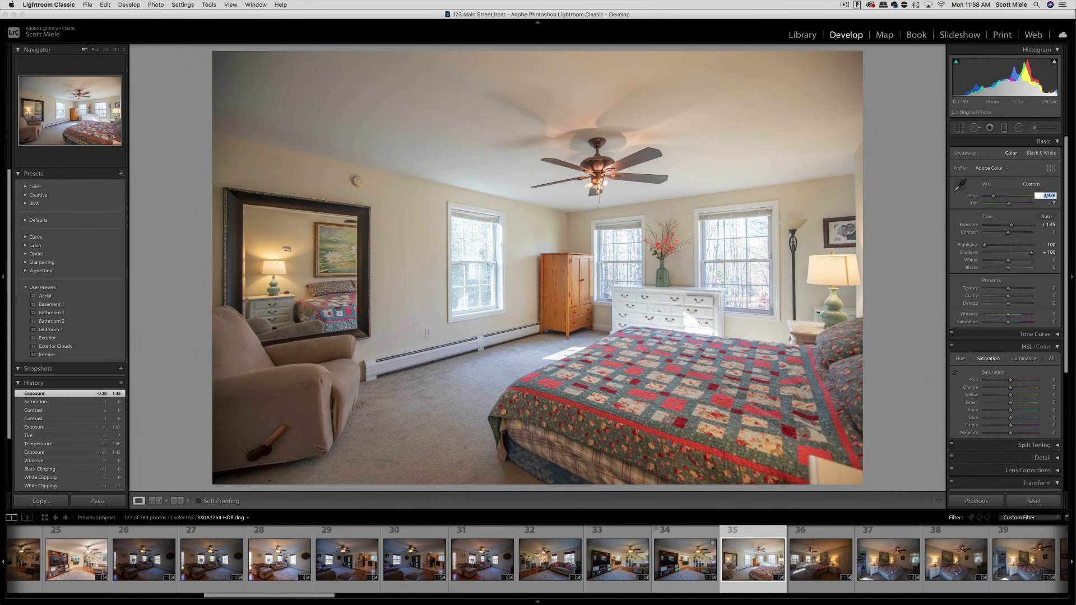
key("Return")
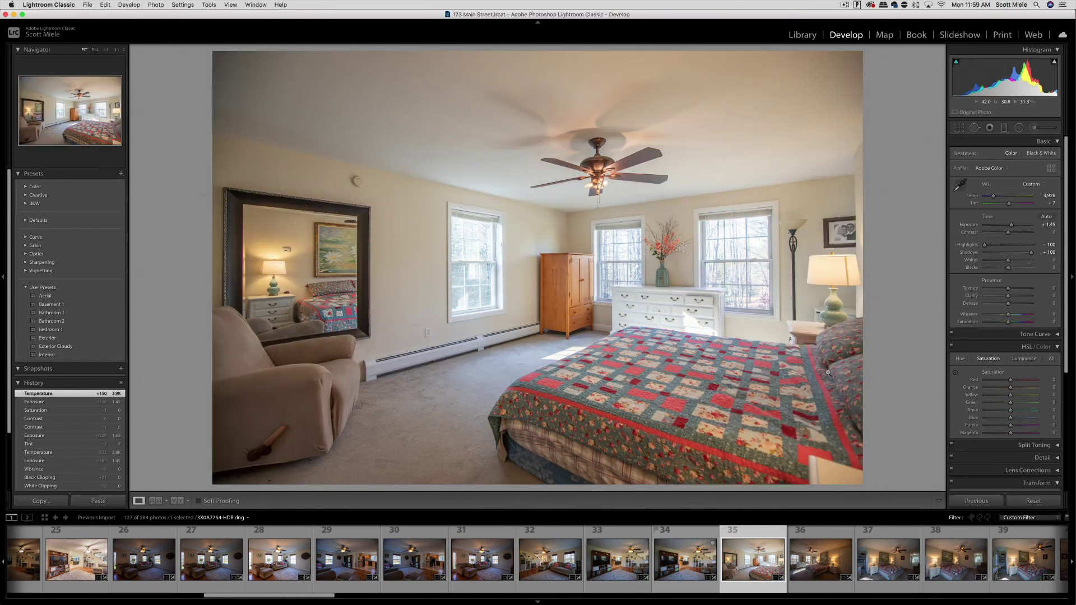
Enable lens profile corrections using the Canon EF 16-35mm f/4L IS USM profile.
scroll(1022, 400, "down", 3)
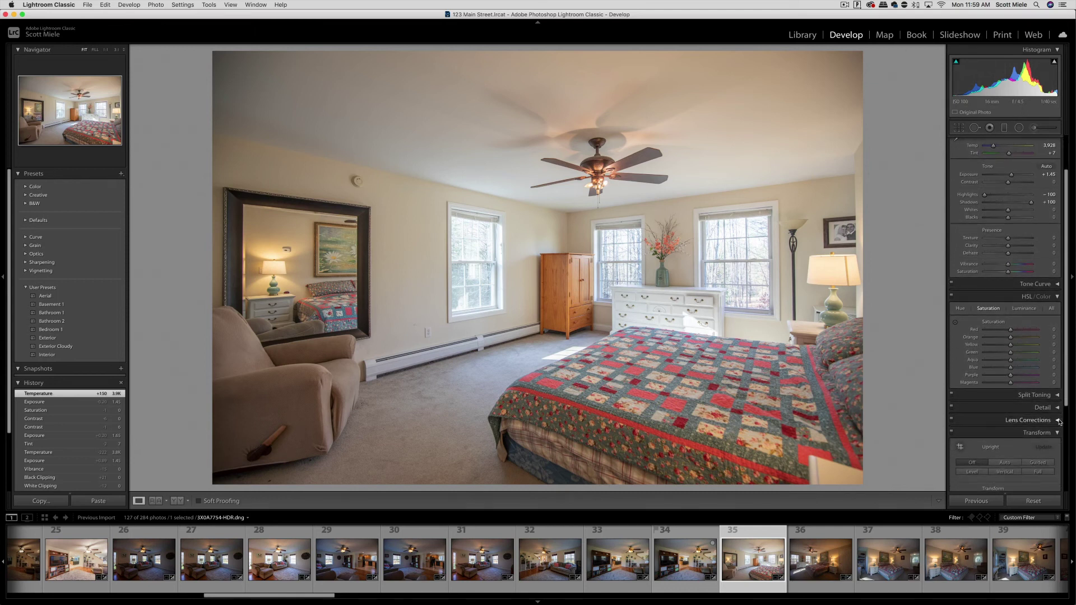
left_click(1058, 421)
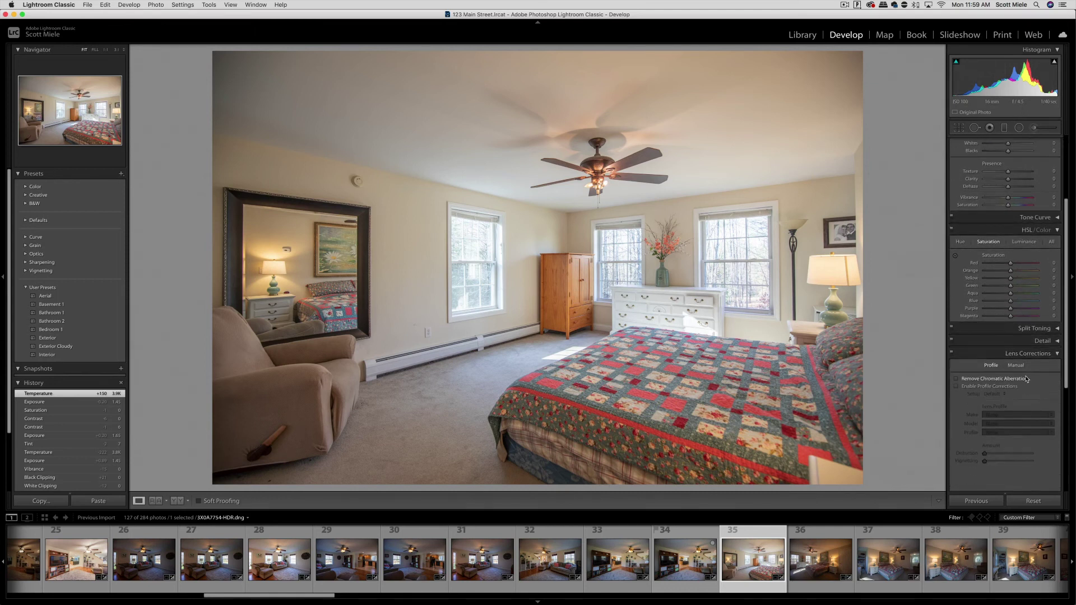
left_click(957, 387)
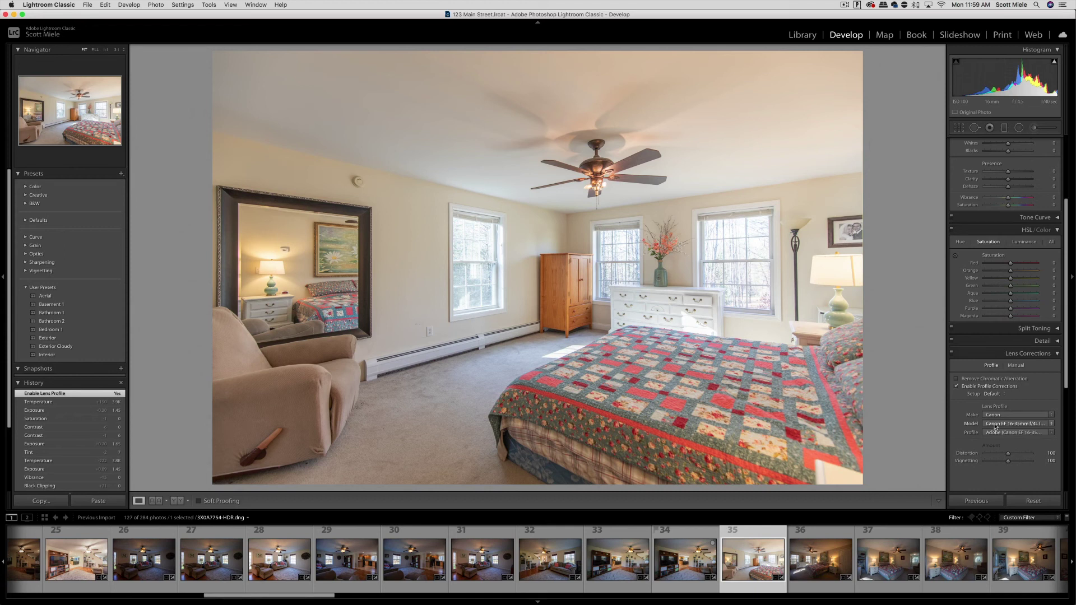
left_click(1046, 424)
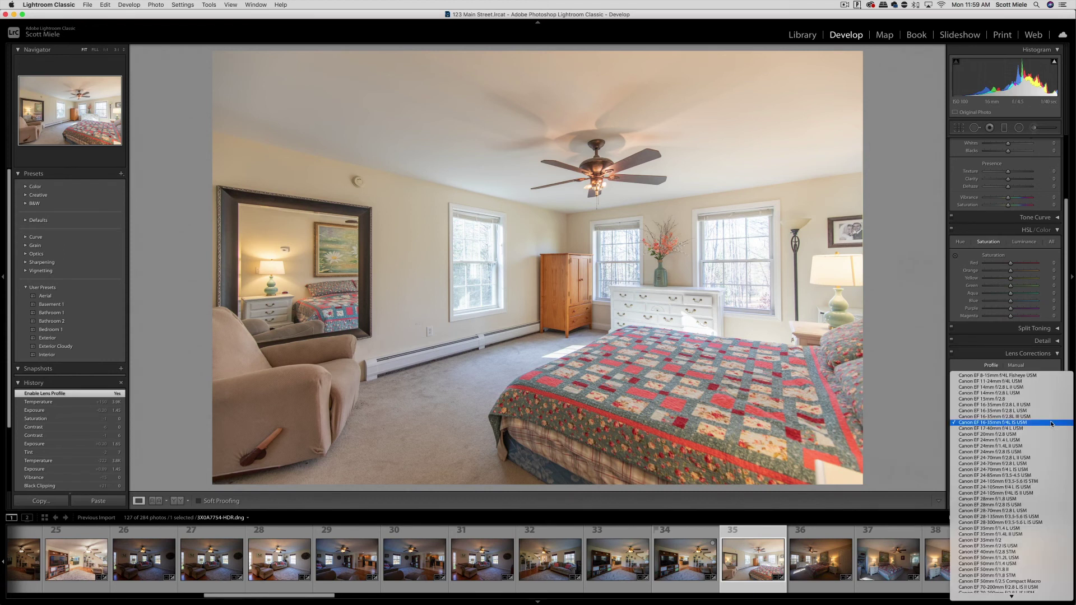
left_click(1052, 424)
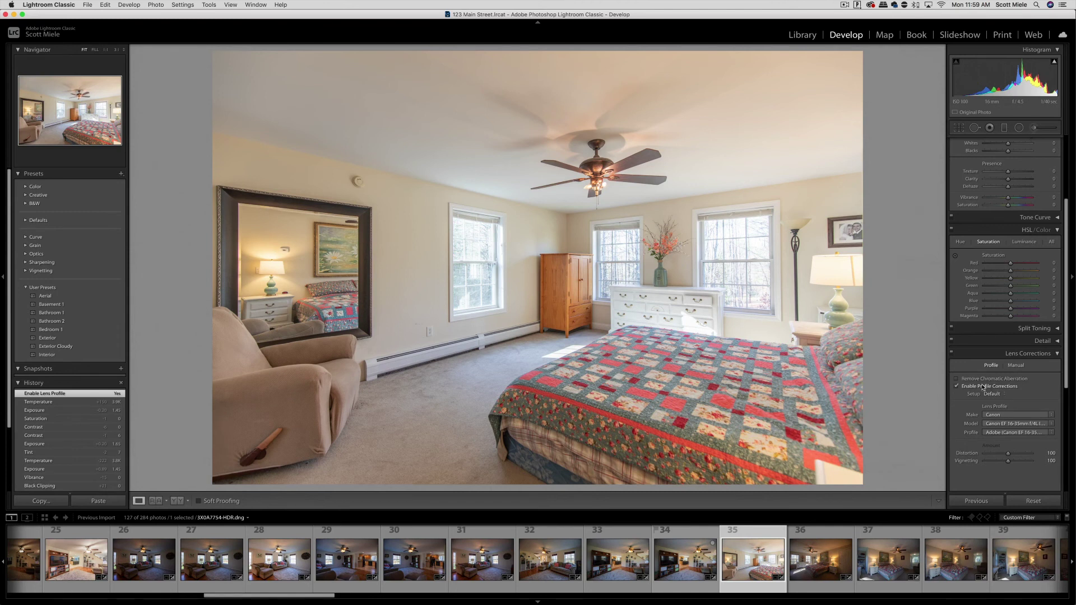
scroll(1045, 253, "up", 5)
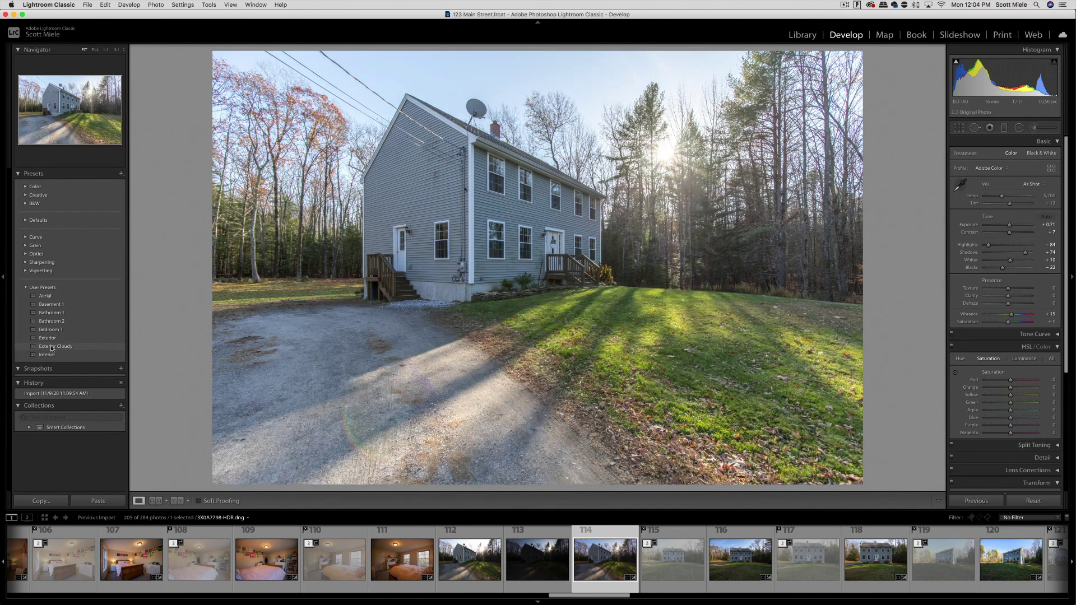
Apply the Exterior preset to the side-view house photo and set exposure to +1.03.
left_click(47, 338)
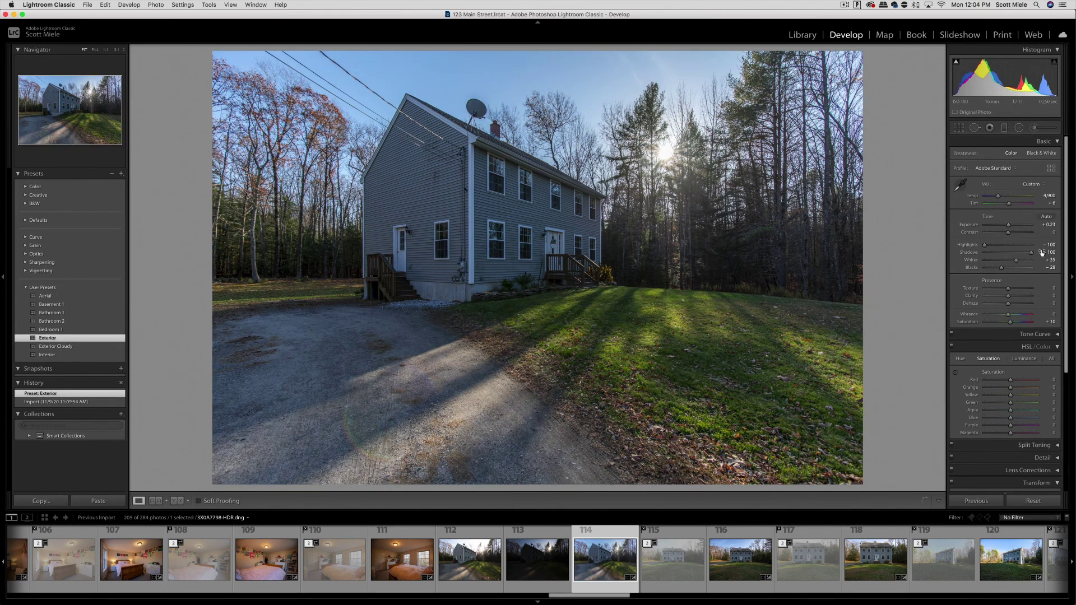
left_click(1047, 224)
type("1.03")
key("Return")
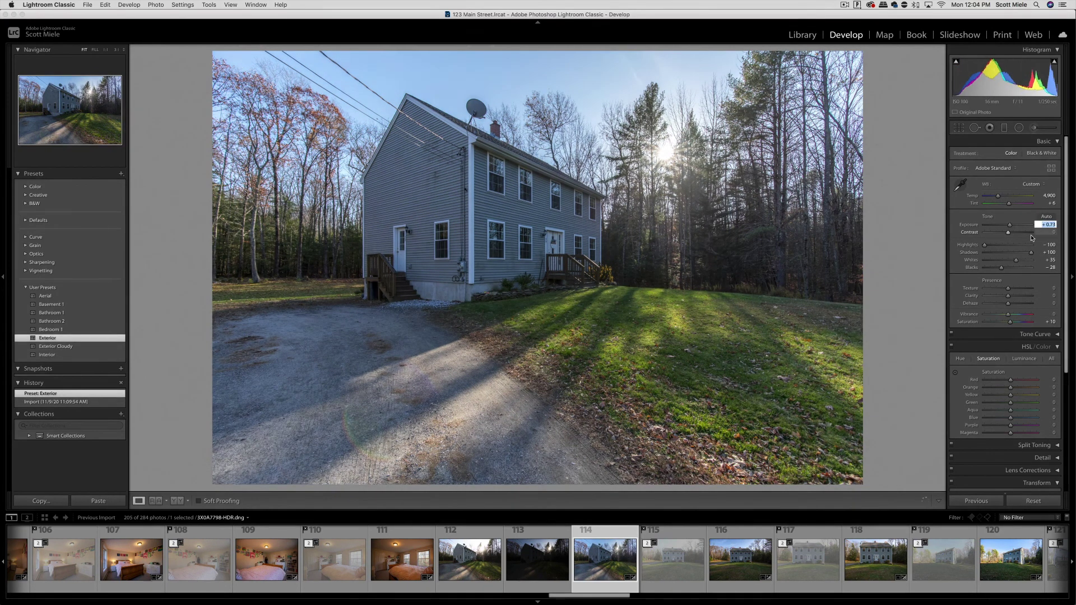
Set its temperature to 6,200, then rotate the front-facing house photo -0.7.
left_click(1047, 195)
type("5650")
key("Return")
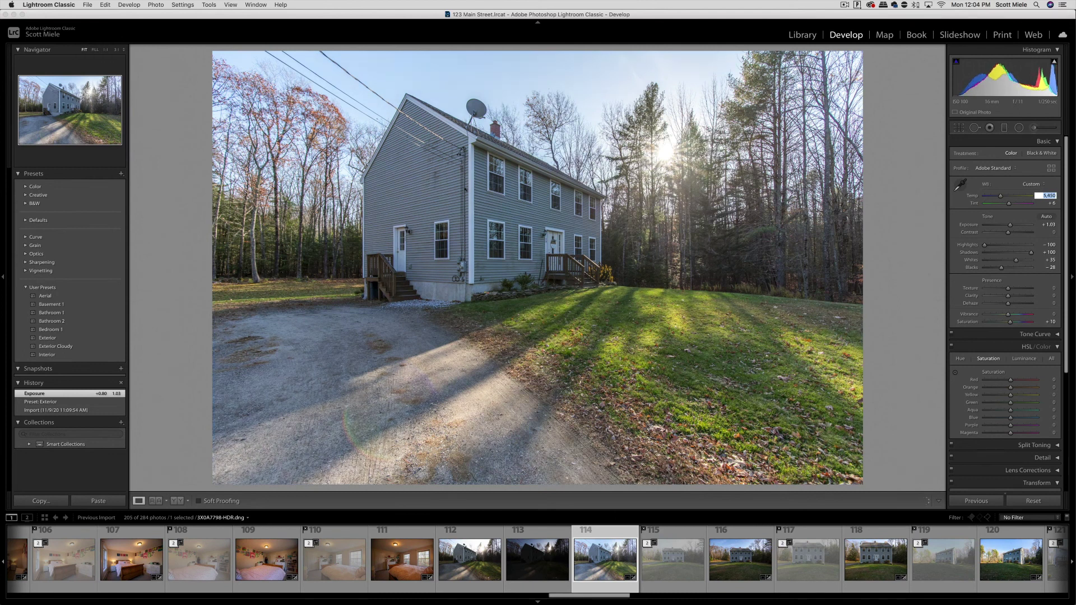
type("6200")
key("Return")
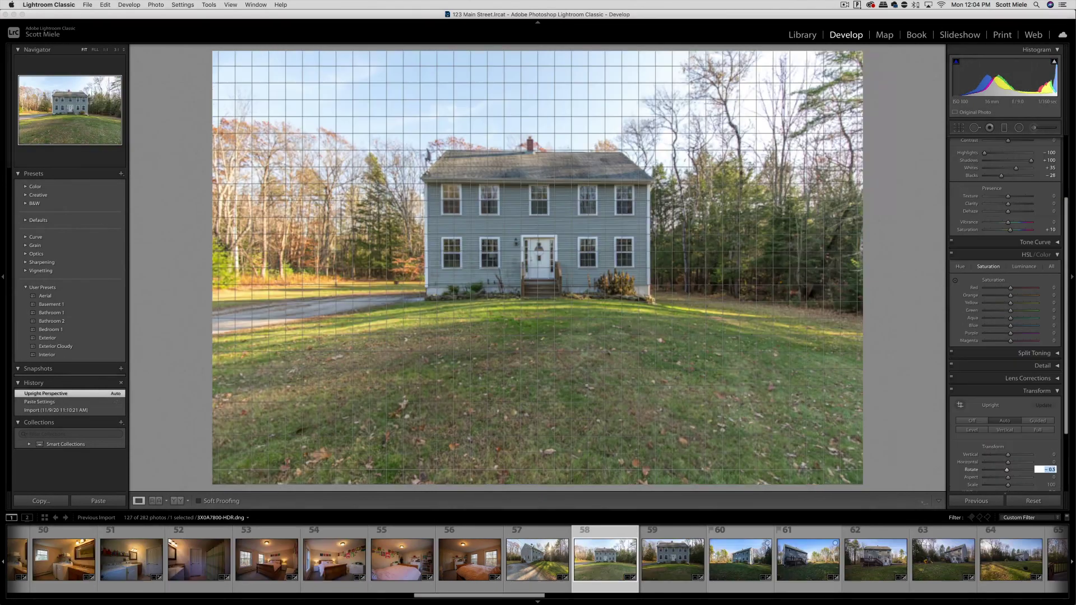
type("-0.7")
key("Return")
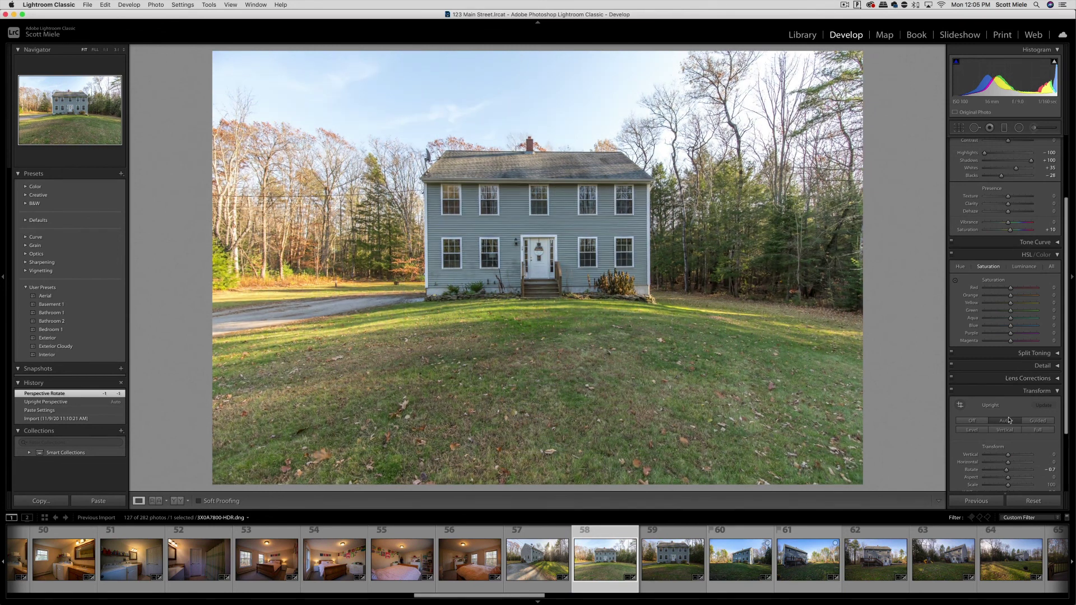
Set the front house photo's Transform Horizontal to +5.
left_click(1053, 462)
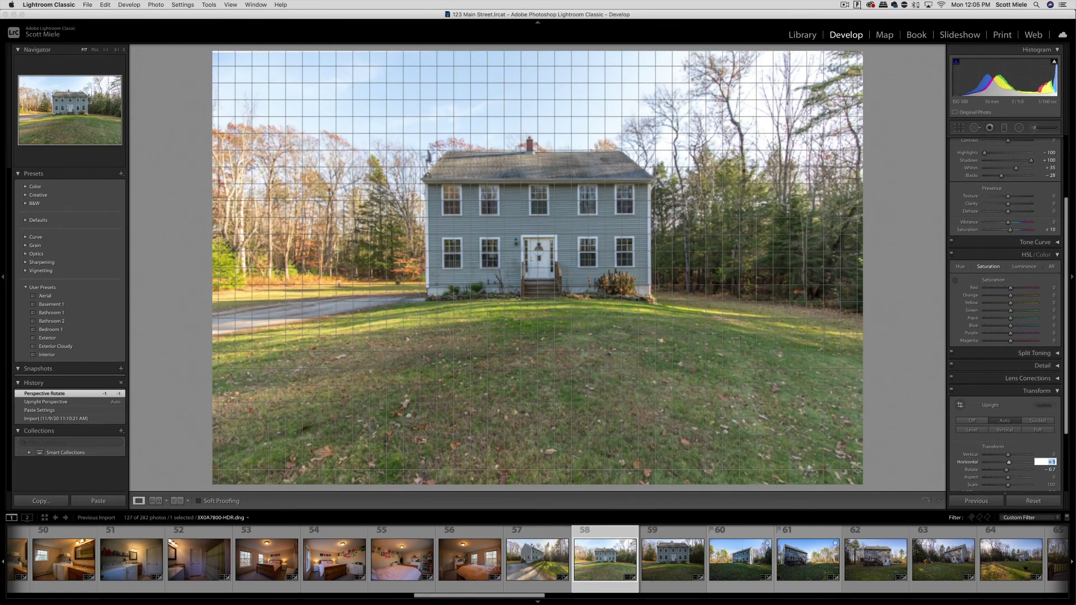
type("5")
key("Return")
Rotate it -0.4, then give the playground photo a Vertical transform of -21.
key("Tab")
type("-0.4")
key("Return")
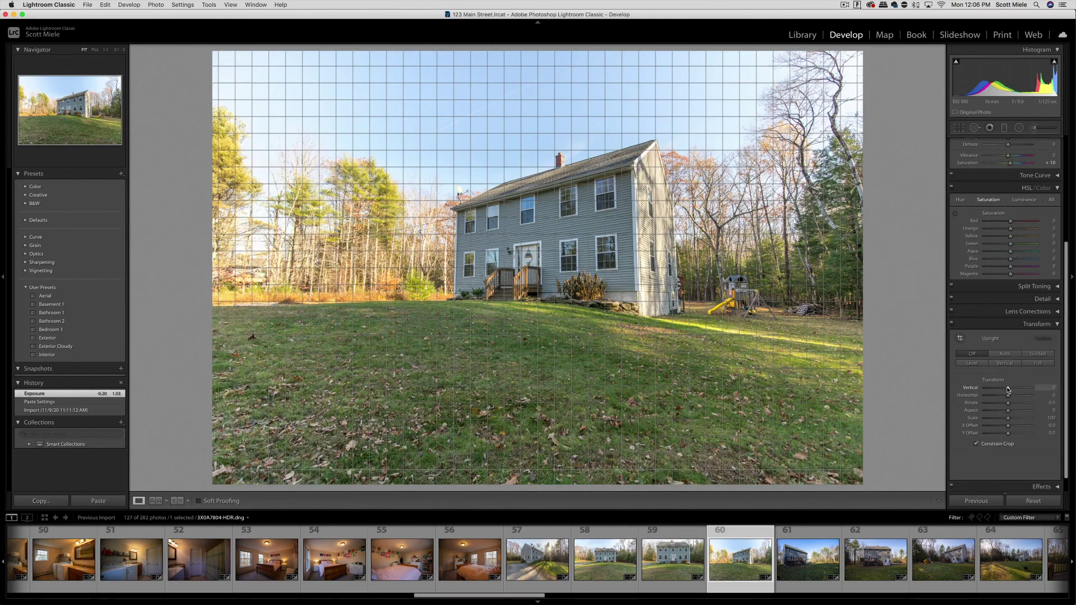
left_click_drag(1007, 389, 1004, 390)
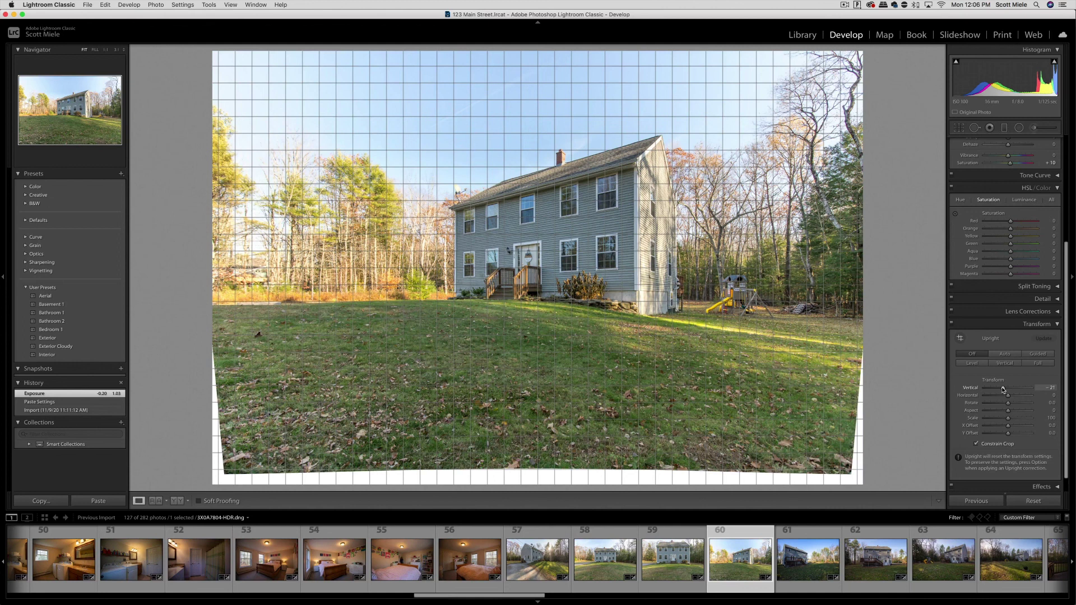
left_click_drag(1003, 389, 1004, 390)
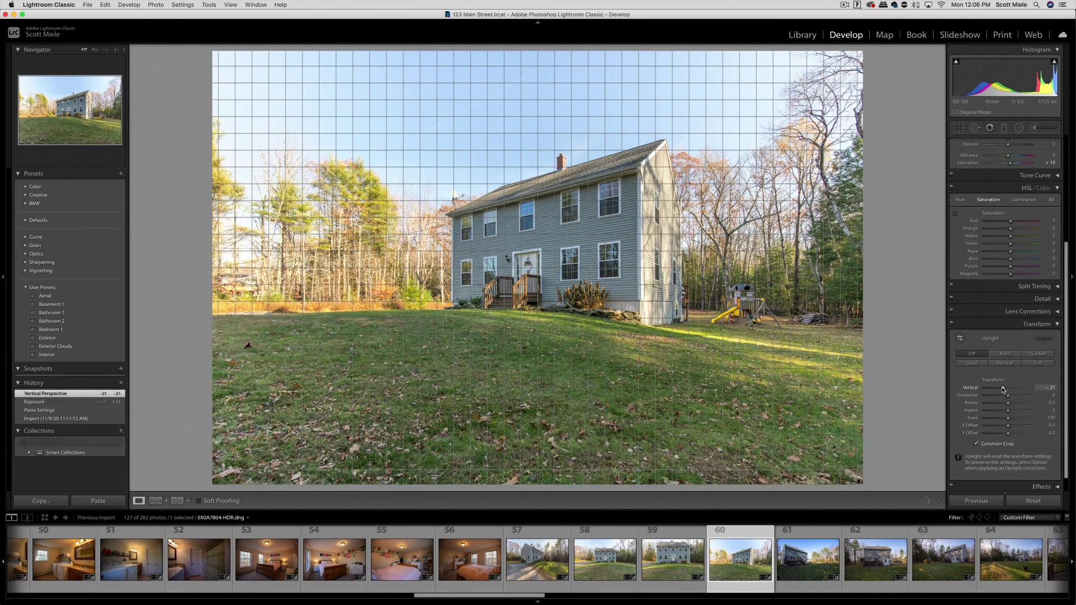